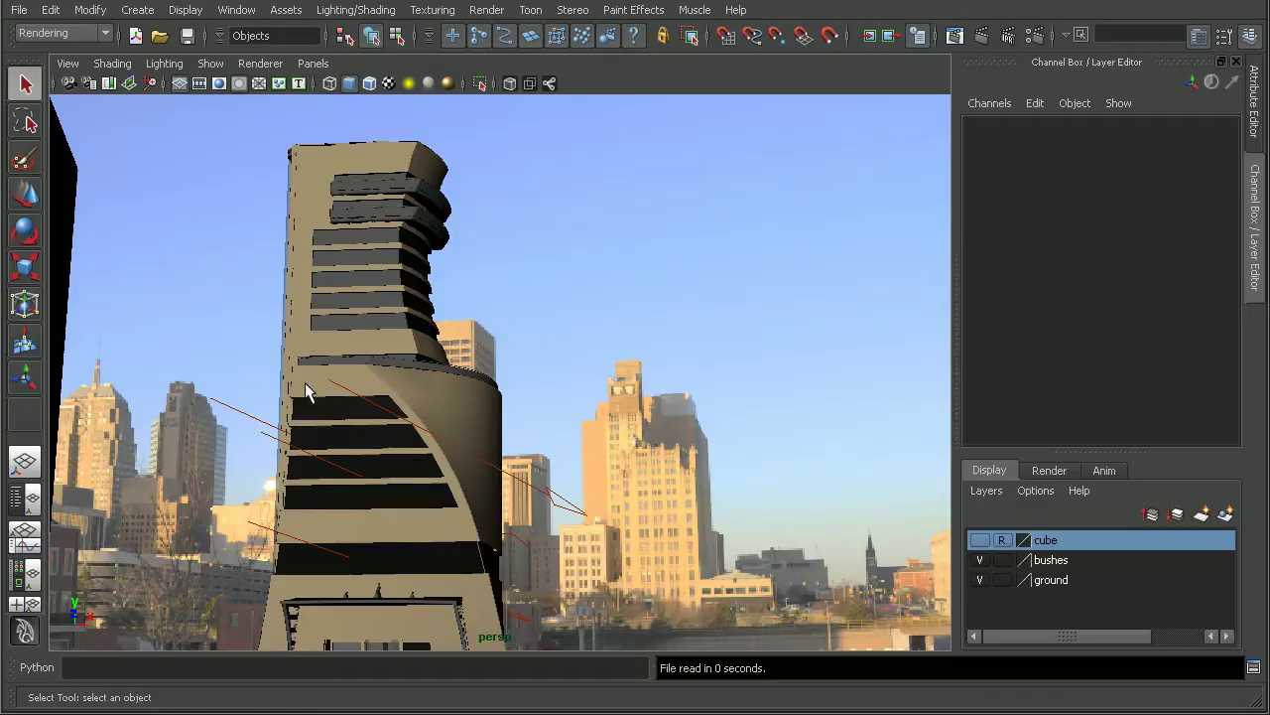
Assign a Shaded Brightness Three Tone toon fill shader to the whole bldg_a tower group
click(301, 216)
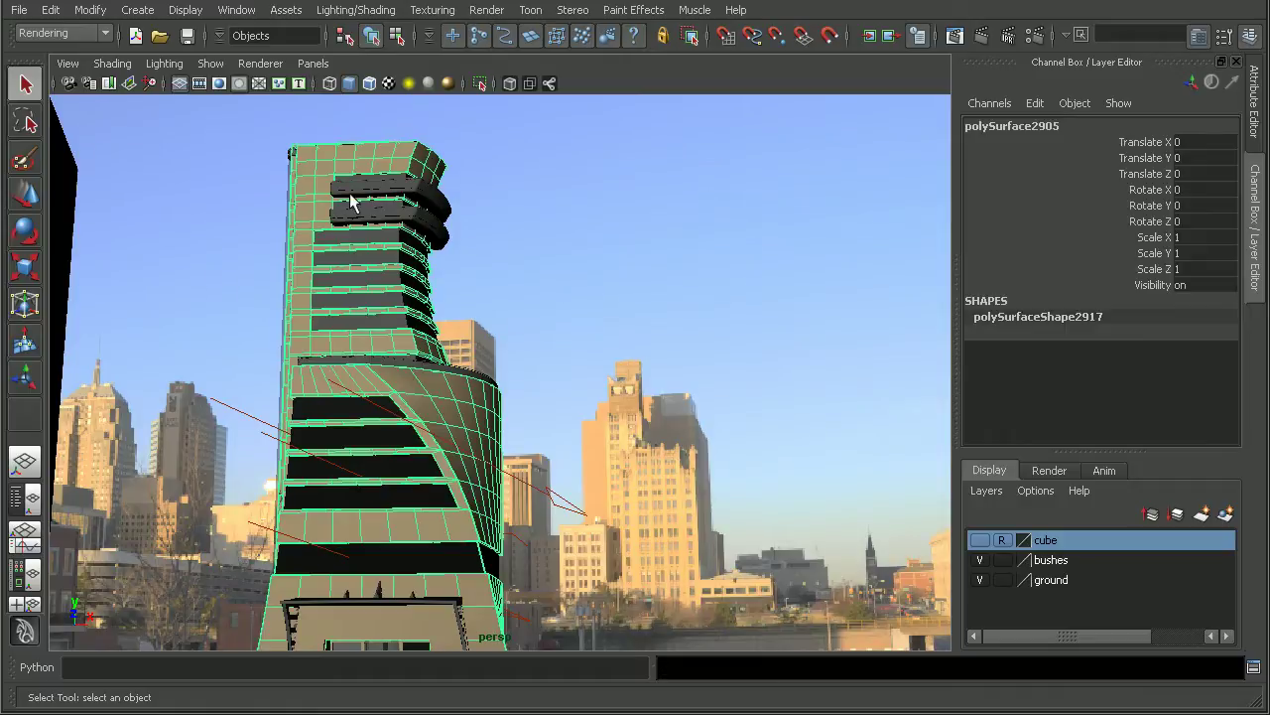
key(Up)
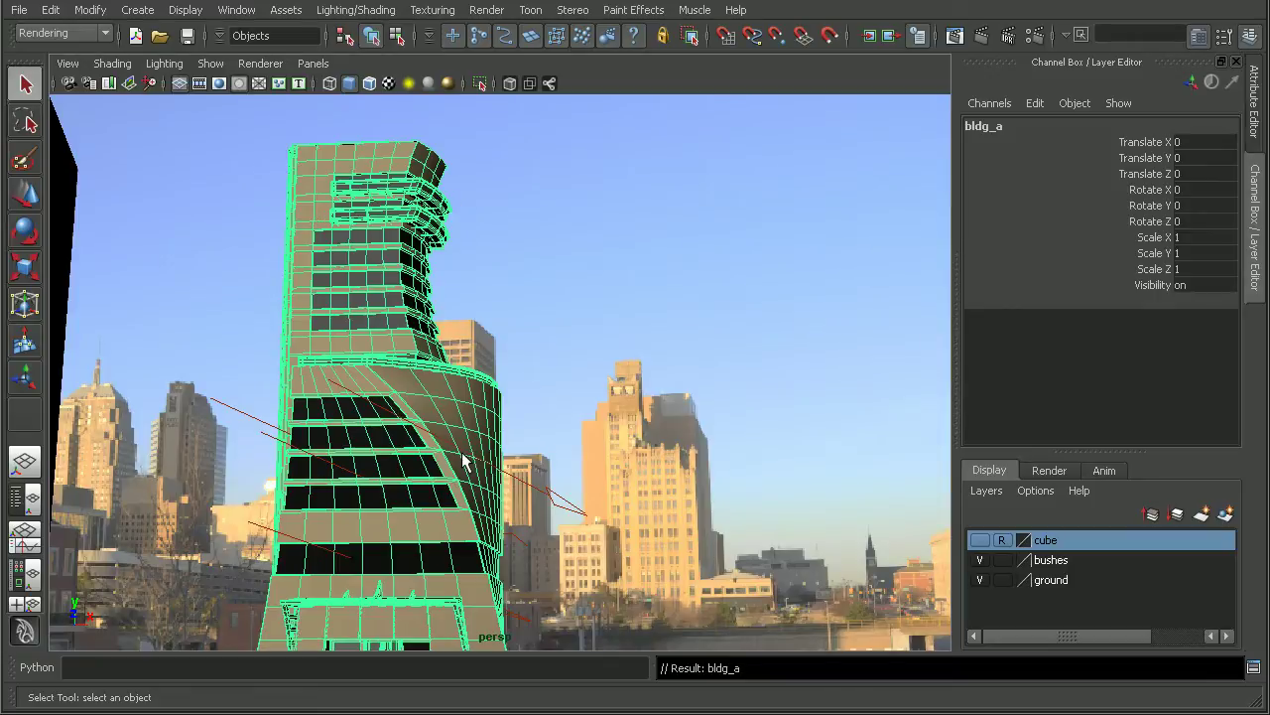
click(531, 10)
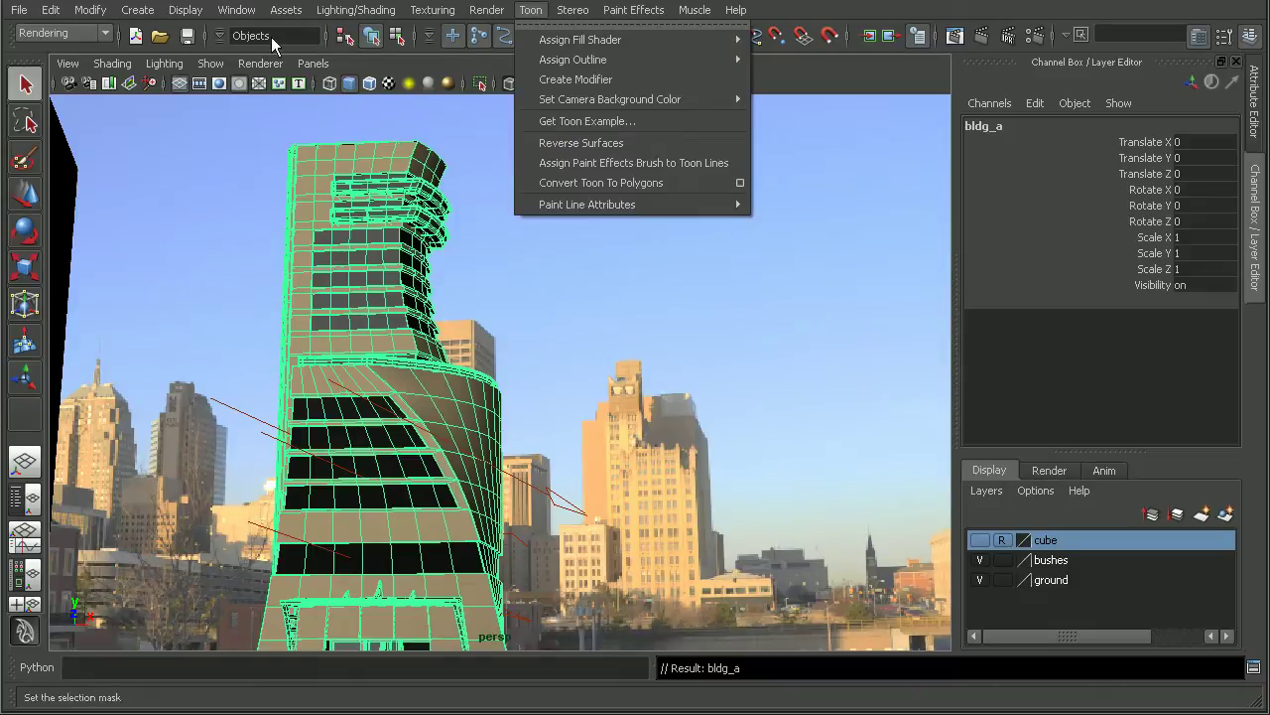
mouse_move(545, 42)
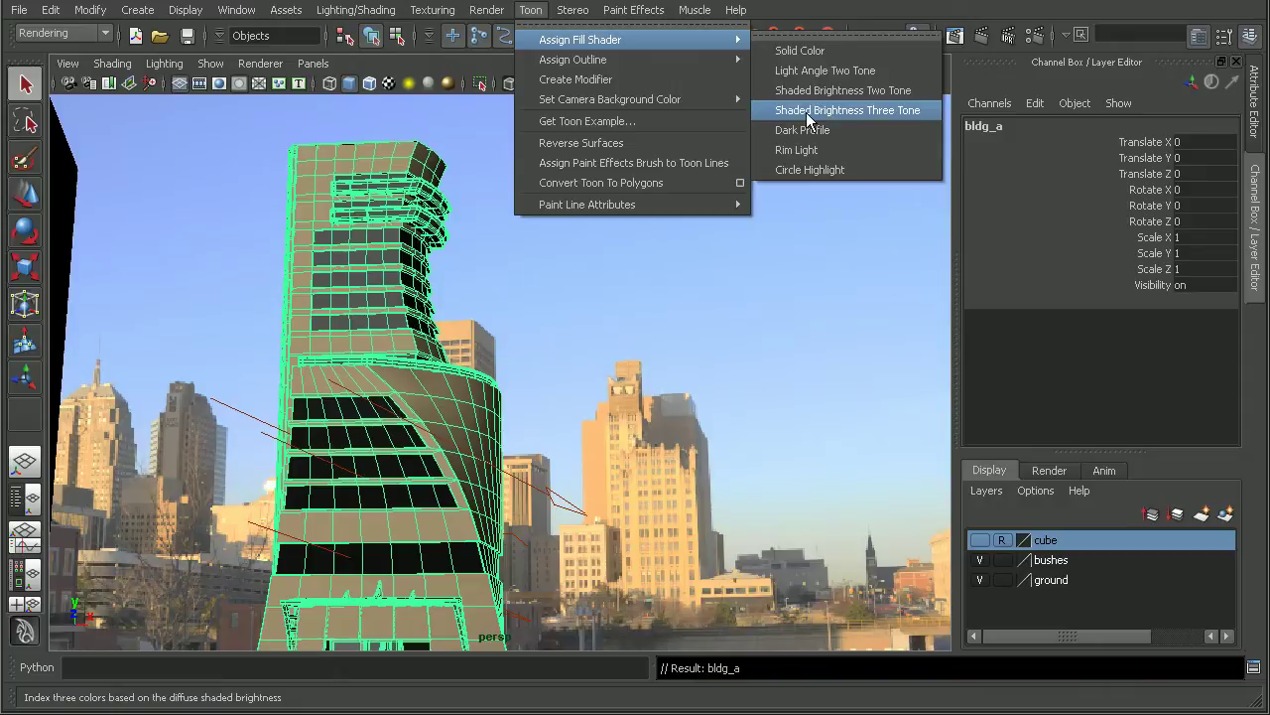
click(866, 110)
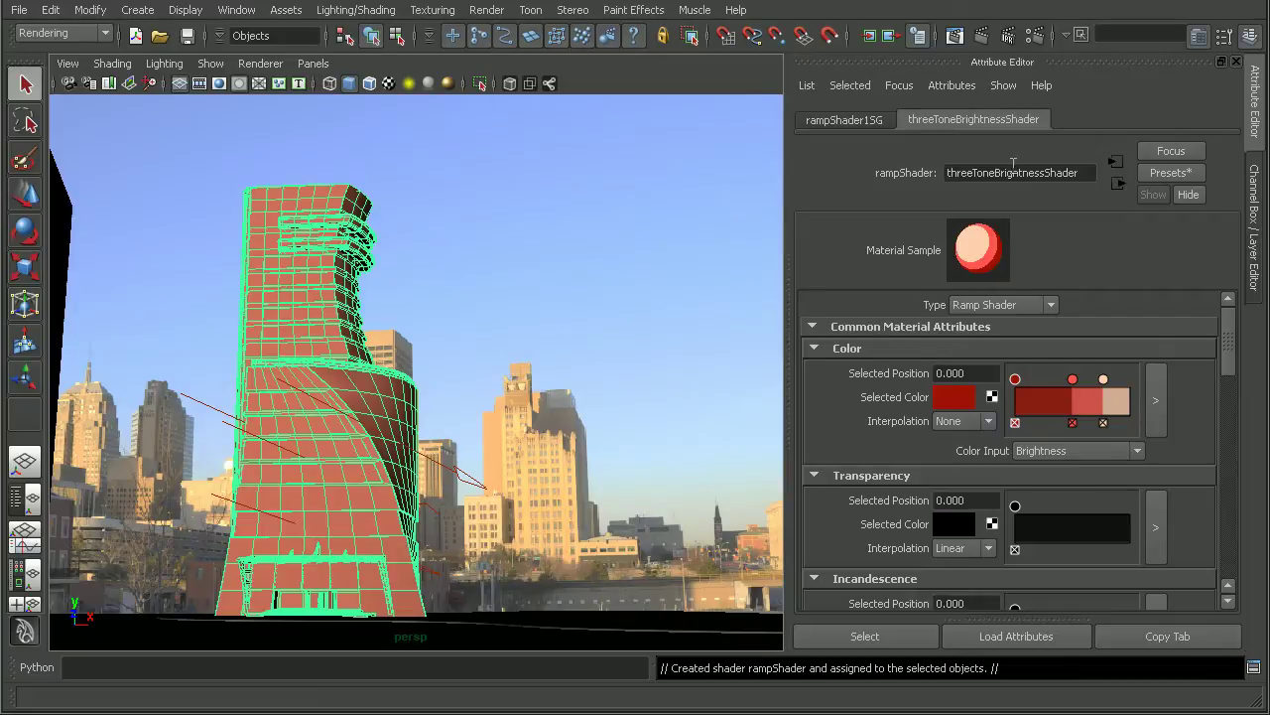
Render the current frame of the toon-shaded tower and keep the image for comparison
click(980, 38)
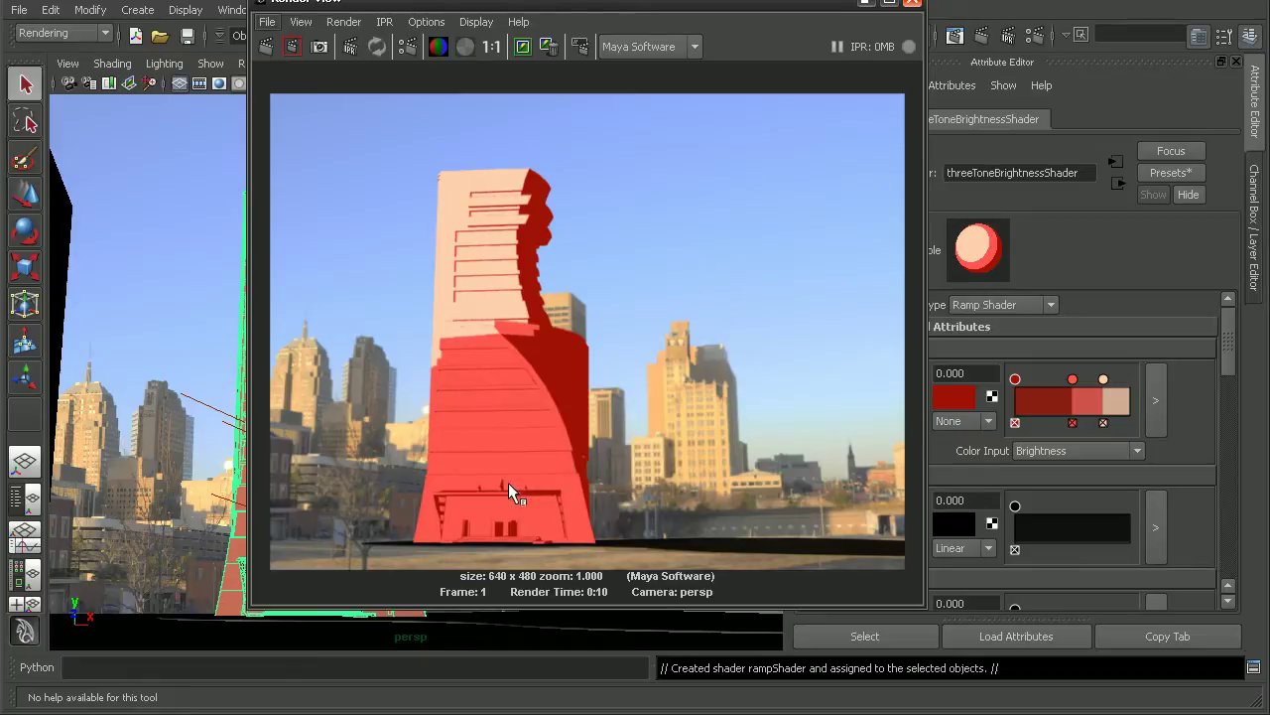
click(523, 46)
click(912, 3)
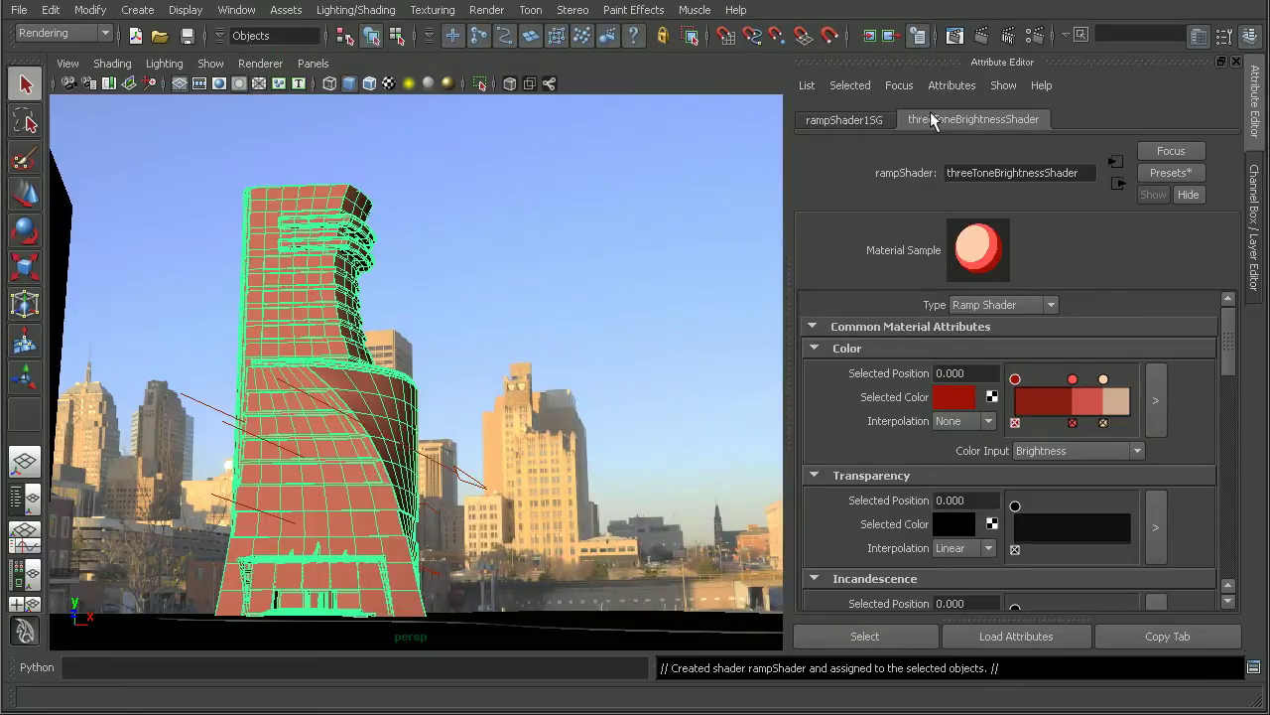
Change the brightest tone of the three-tone shader's color ramp to light blue
click(1104, 379)
click(955, 400)
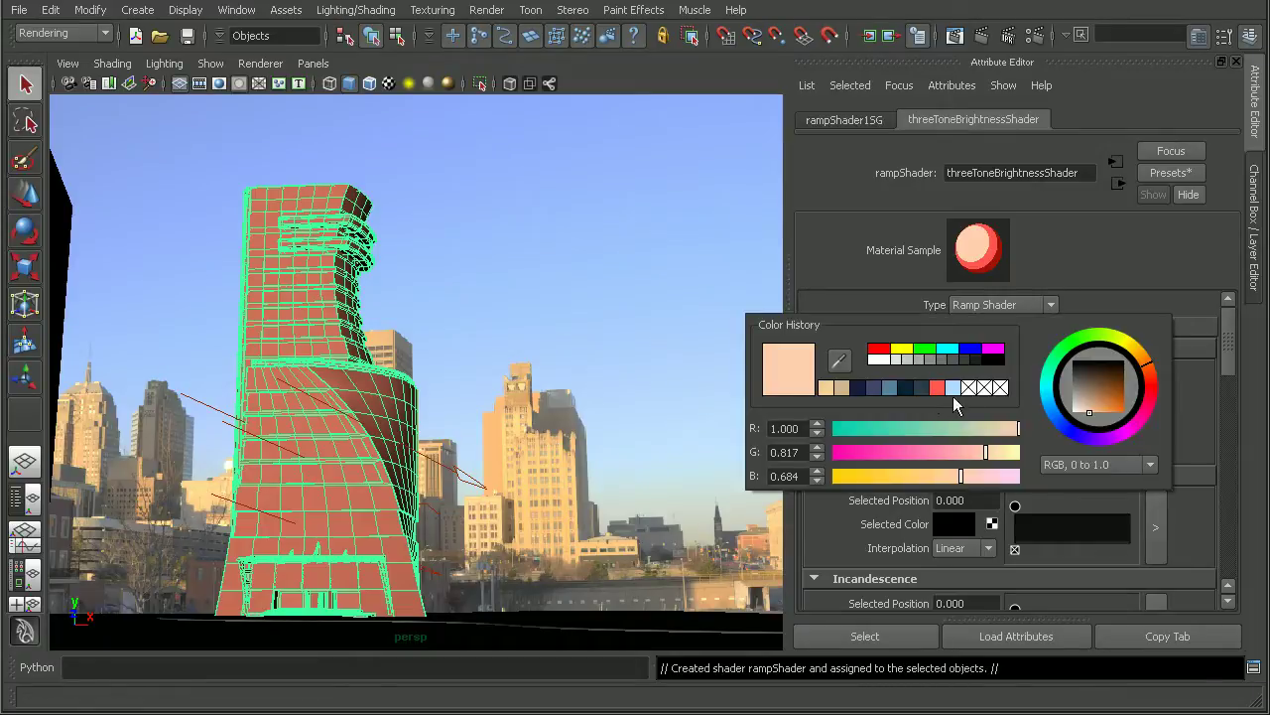
click(1058, 424)
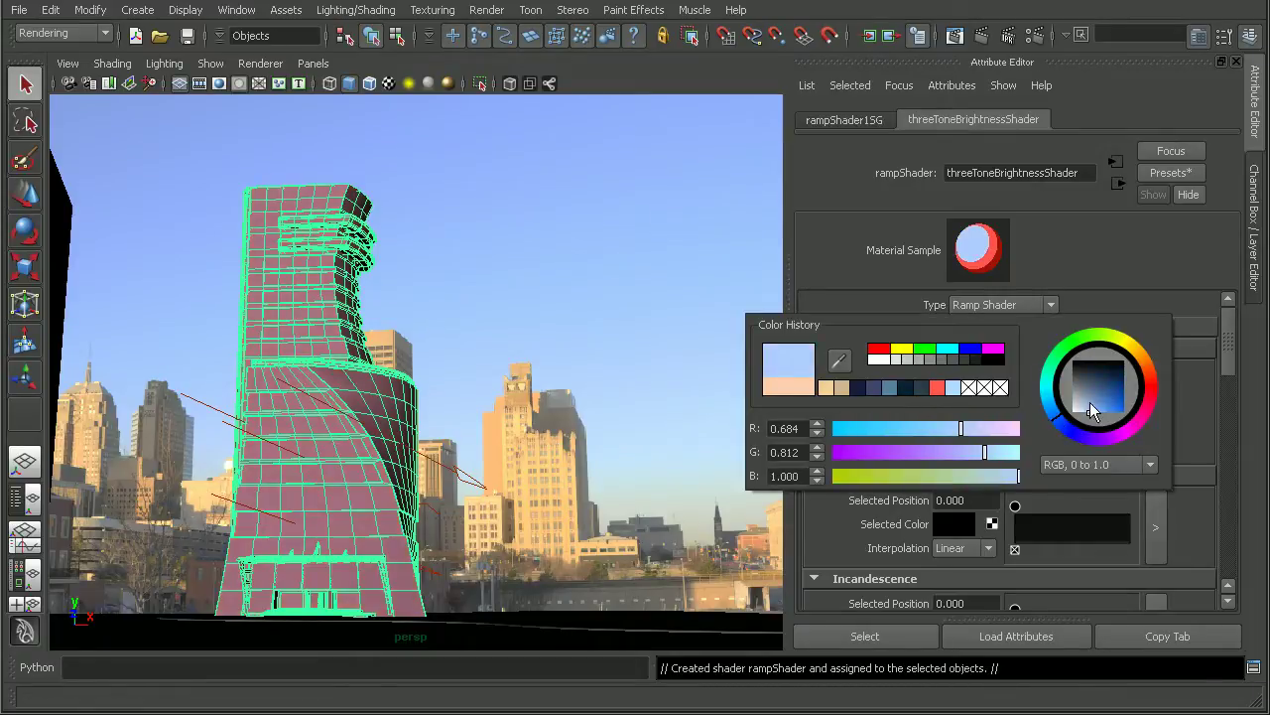
drag(1091, 404, 1098, 402)
Change the middle tone of the color ramp, at position 0.500, to a deep blue
click(1072, 379)
click(954, 398)
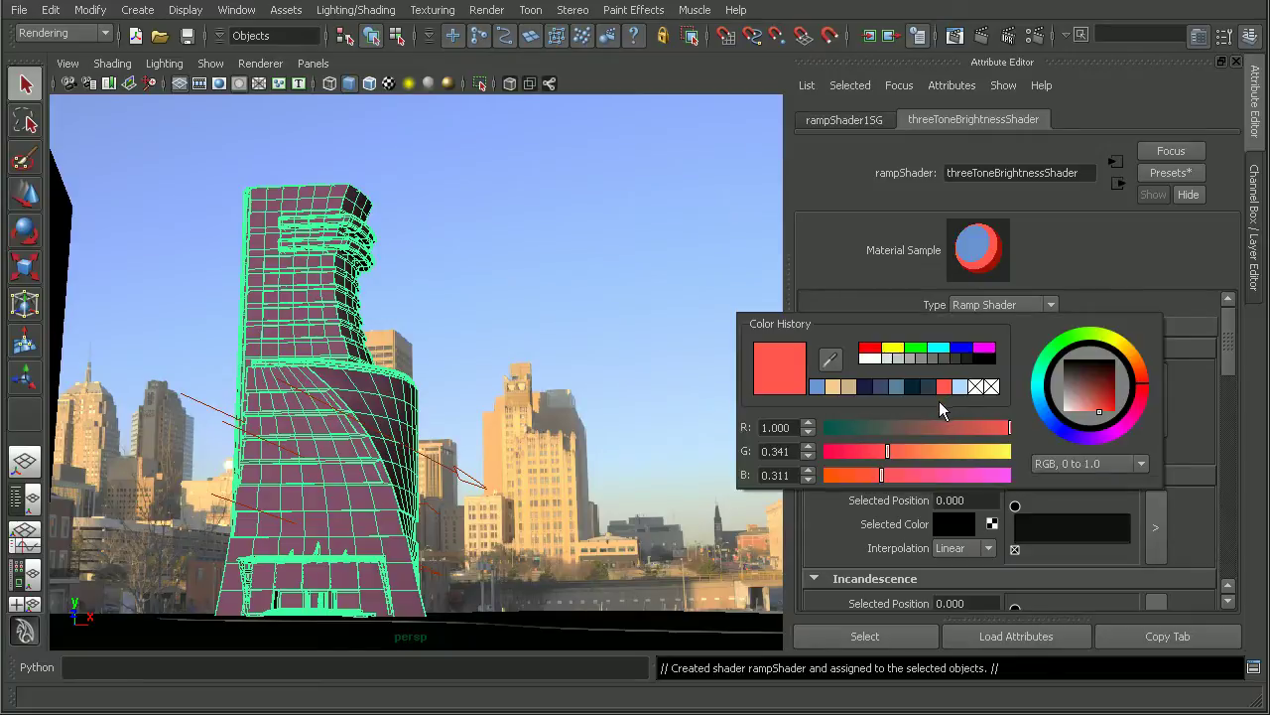
click(1067, 426)
drag(1089, 408, 1096, 385)
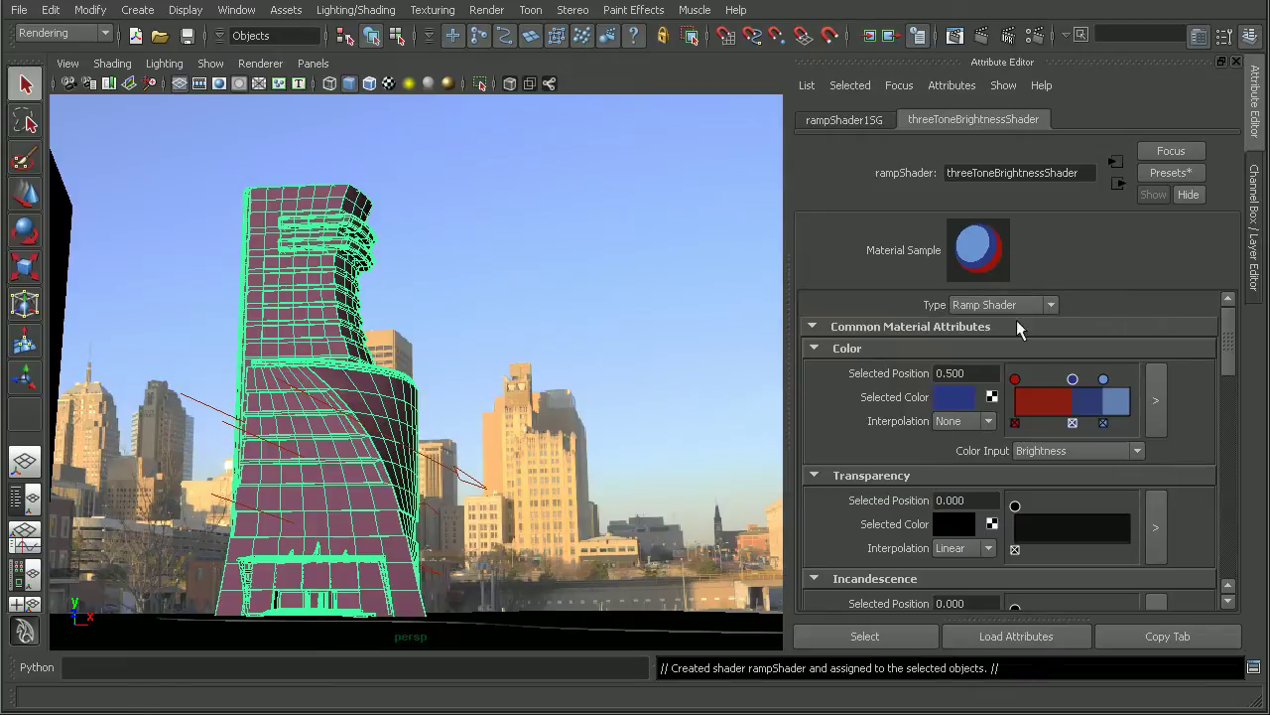
Change the darkest tone of the color ramp, at position 0.000, to a near-black navy
click(1015, 380)
click(957, 407)
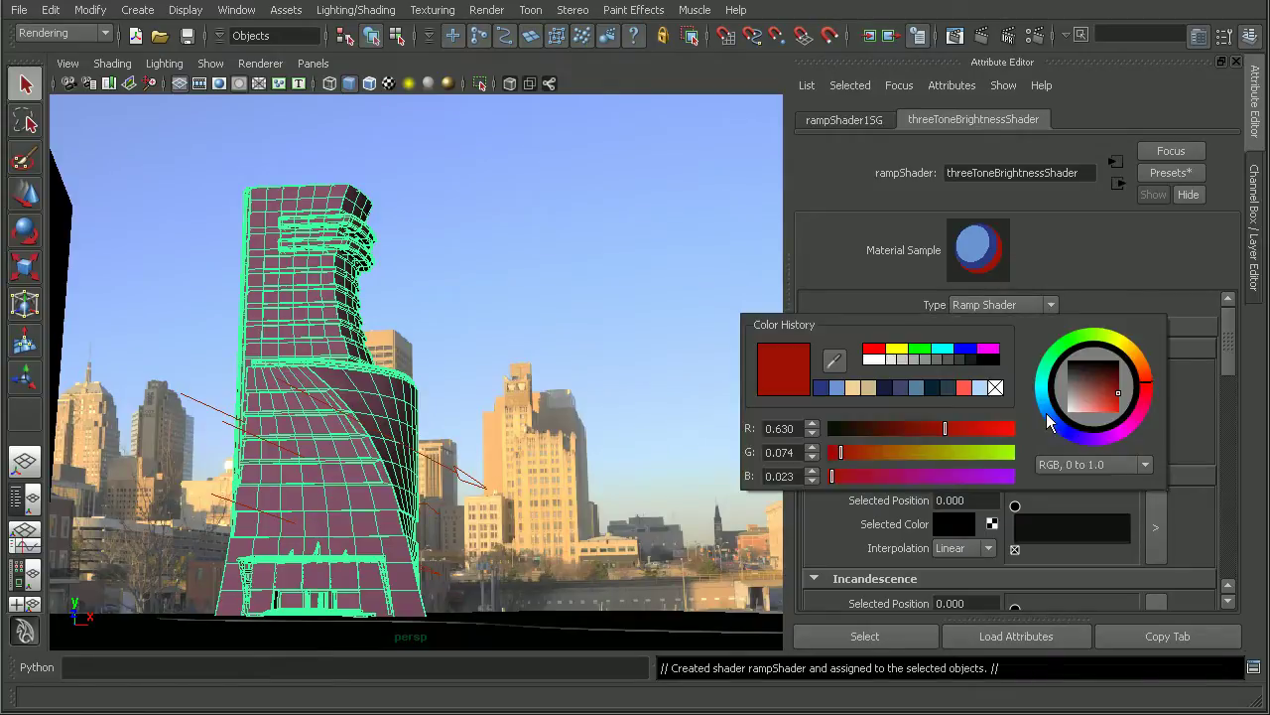
click(1066, 435)
drag(1117, 393, 1112, 369)
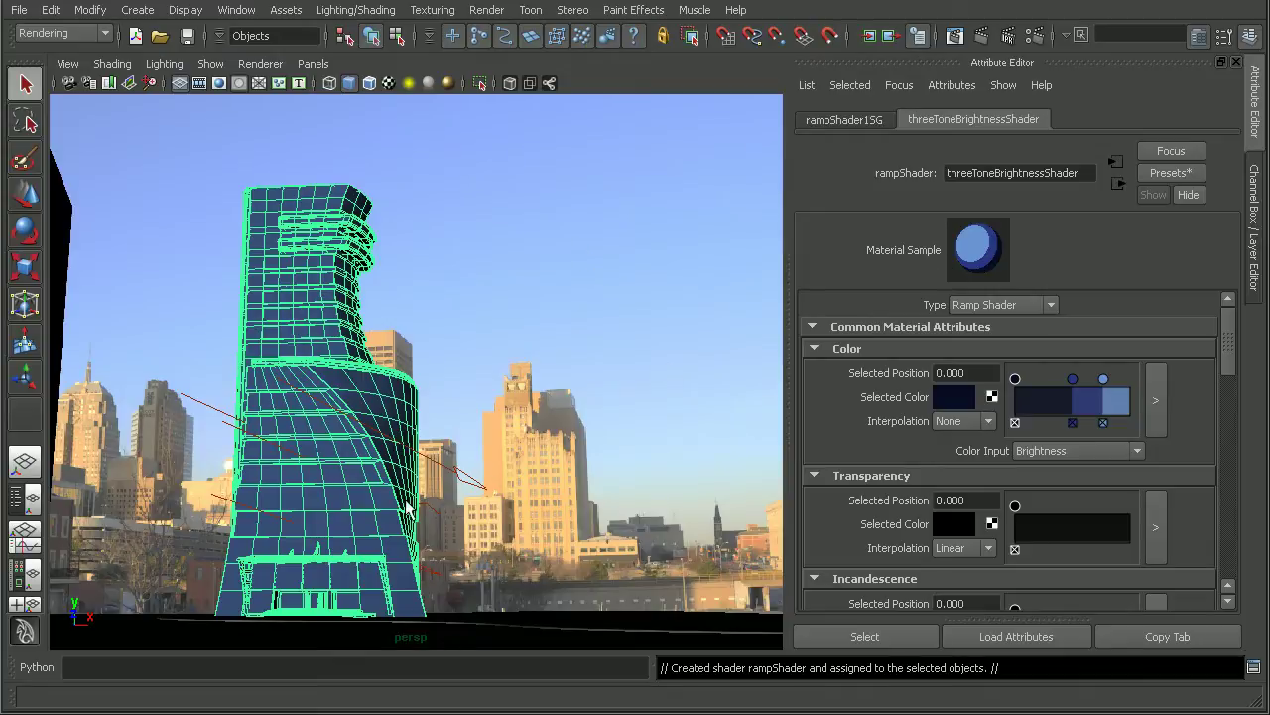
Render the recolored tower, compare it with the stored image, and close the render window
click(978, 38)
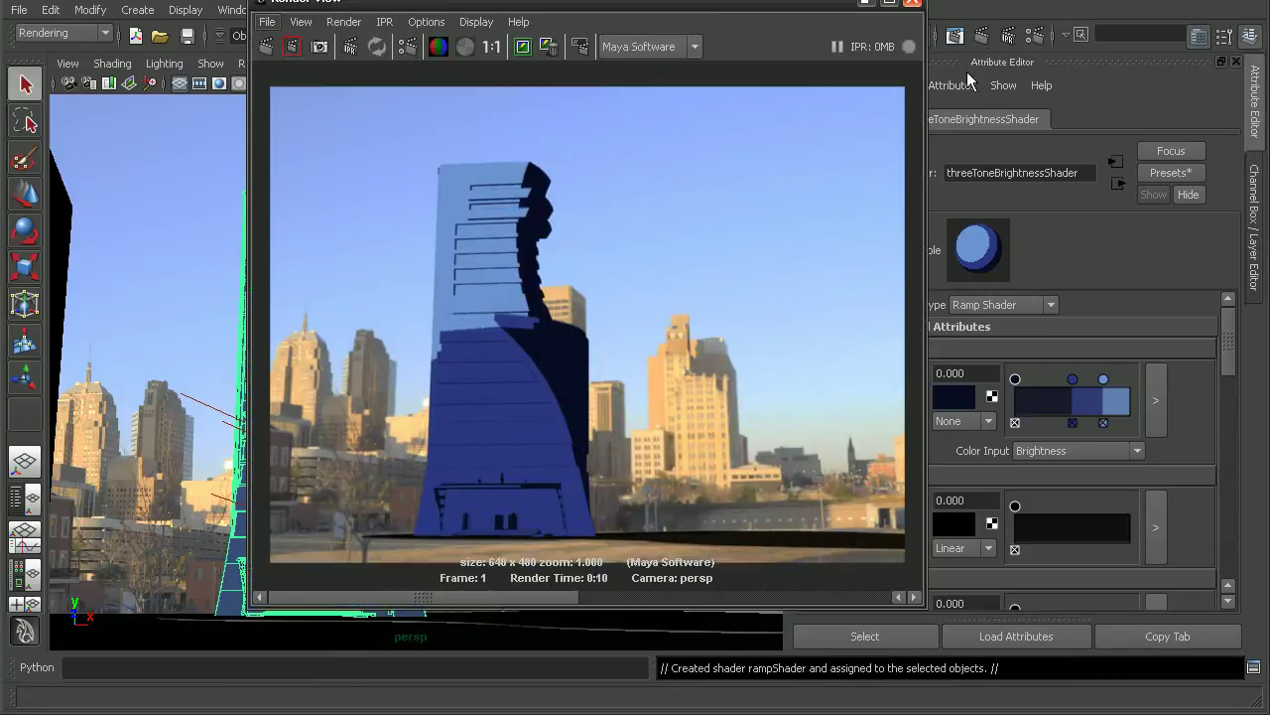
drag(533, 590, 672, 595)
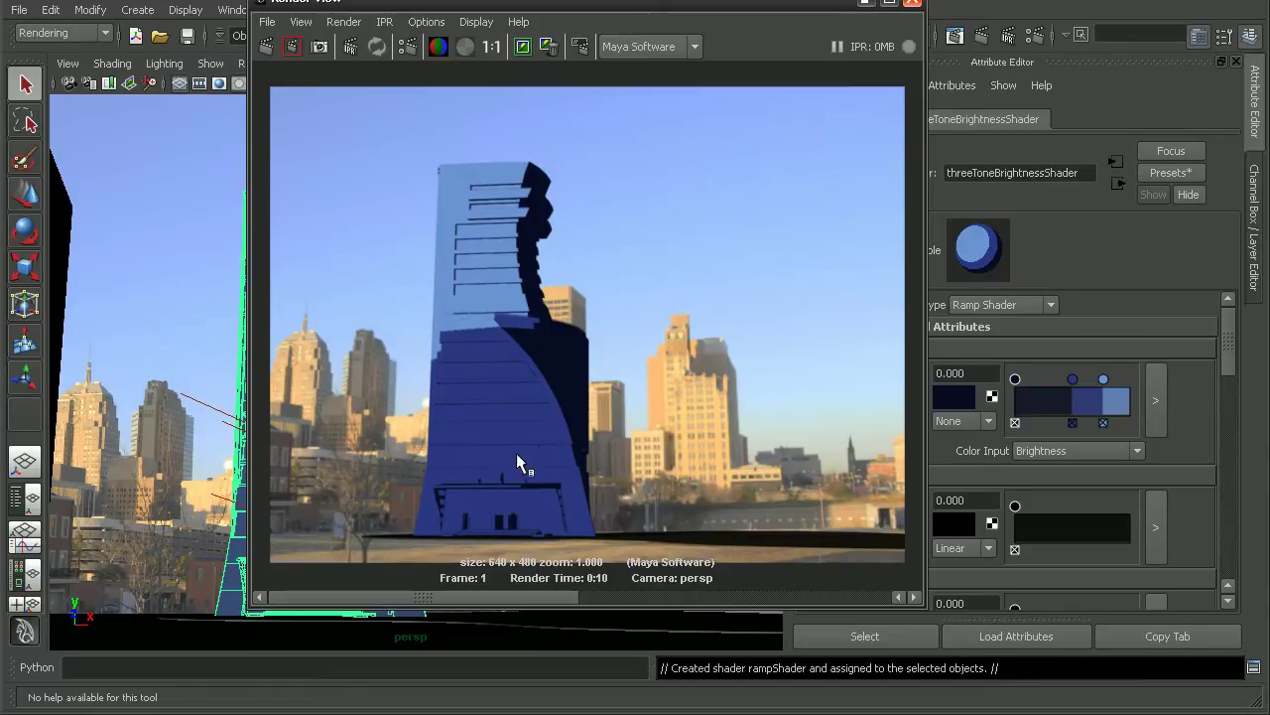
drag(651, 2, 641, 24)
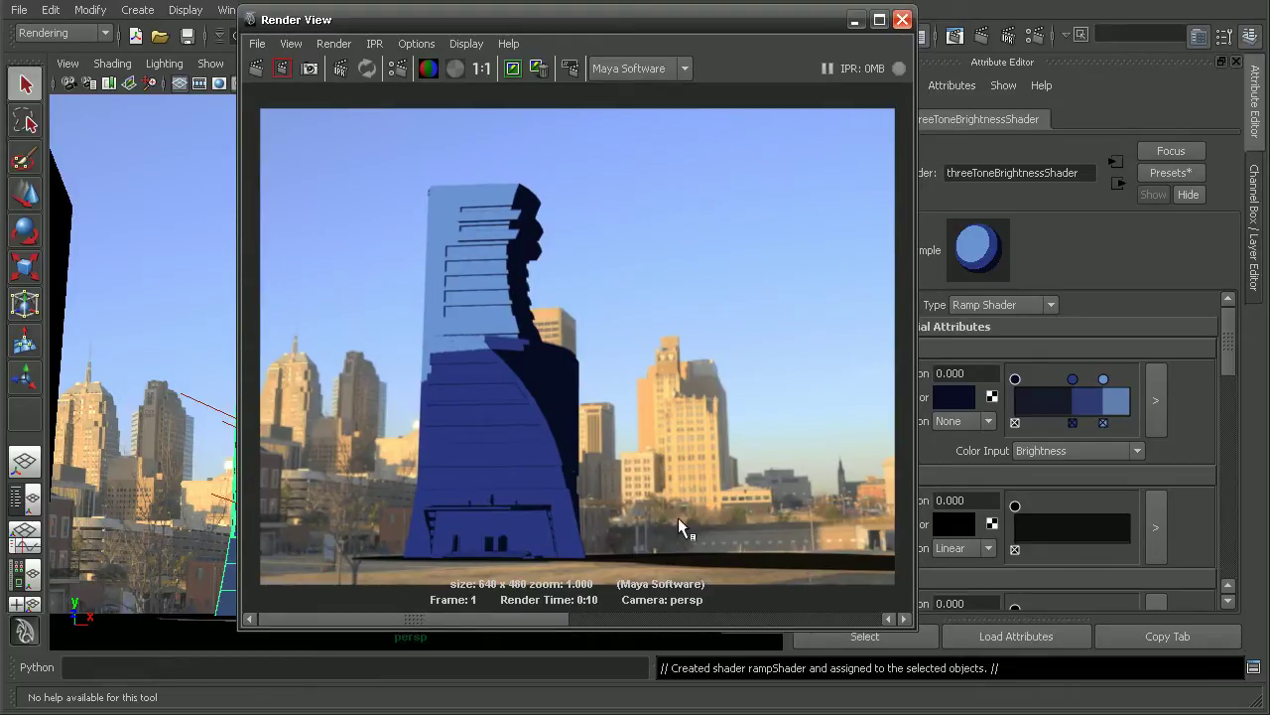
click(902, 18)
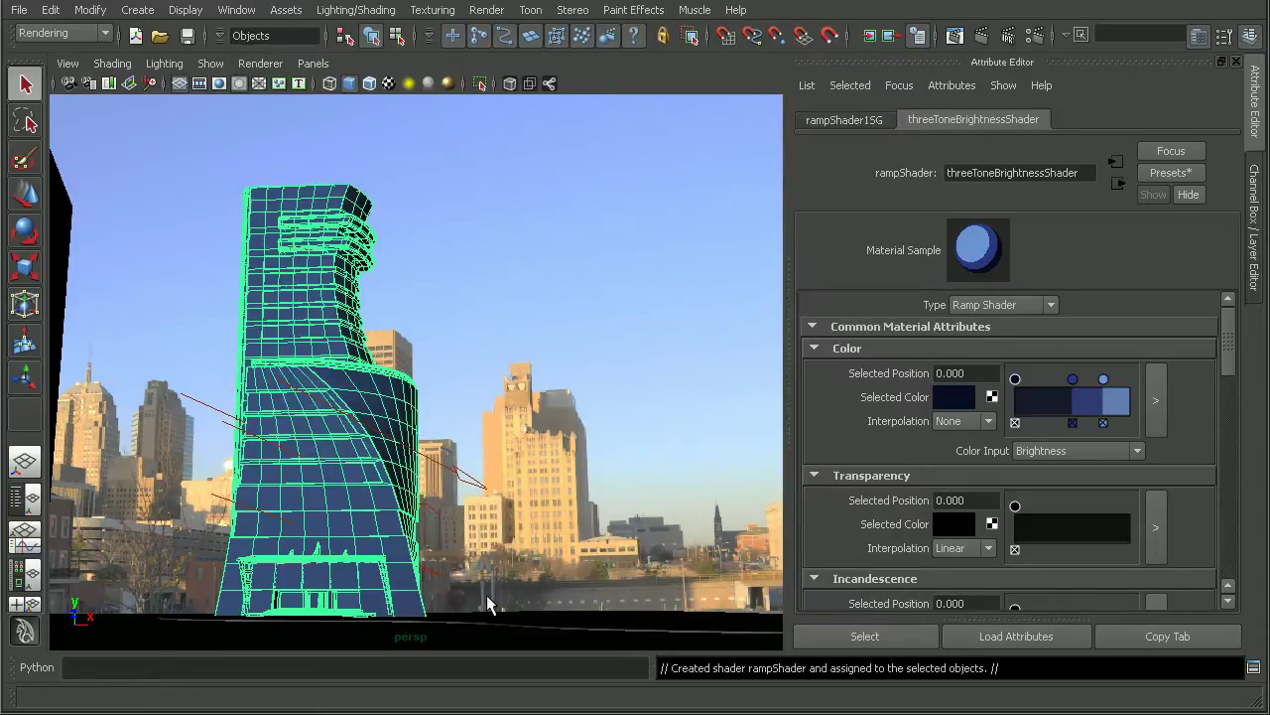
Add a new toon outline to the bldg_a tower and clear the selection
click(531, 10)
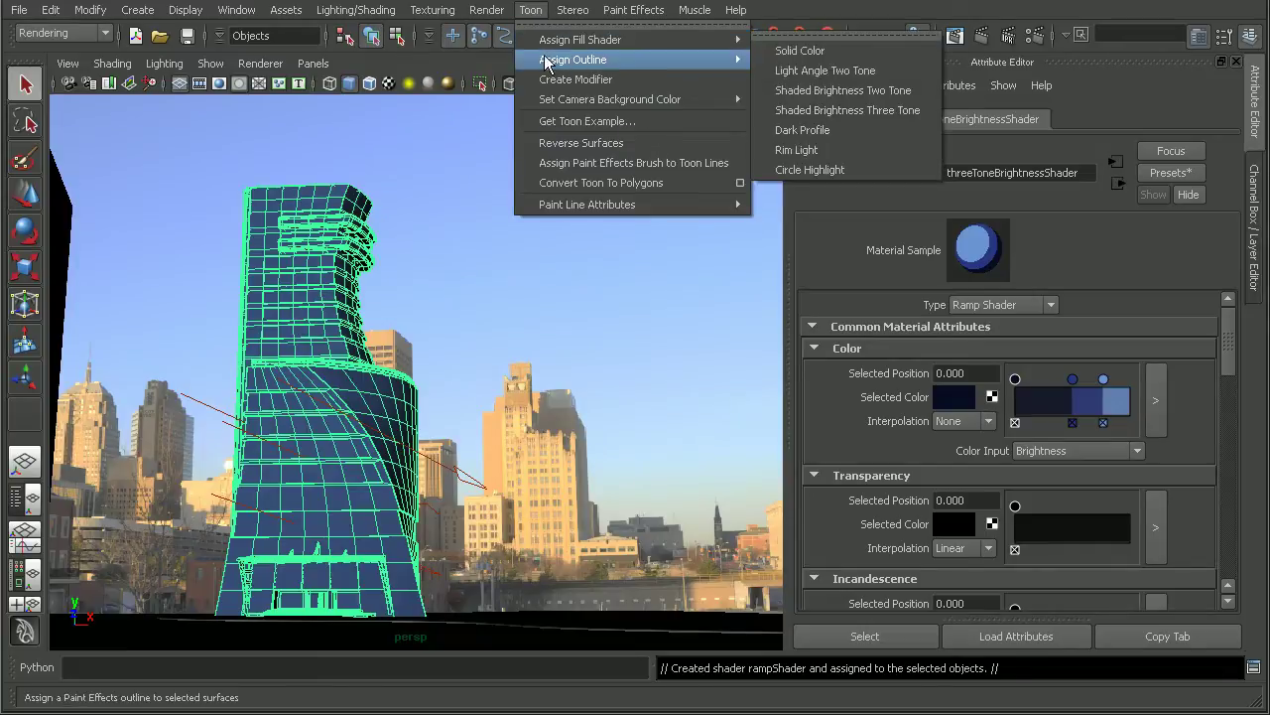
mouse_move(560, 61)
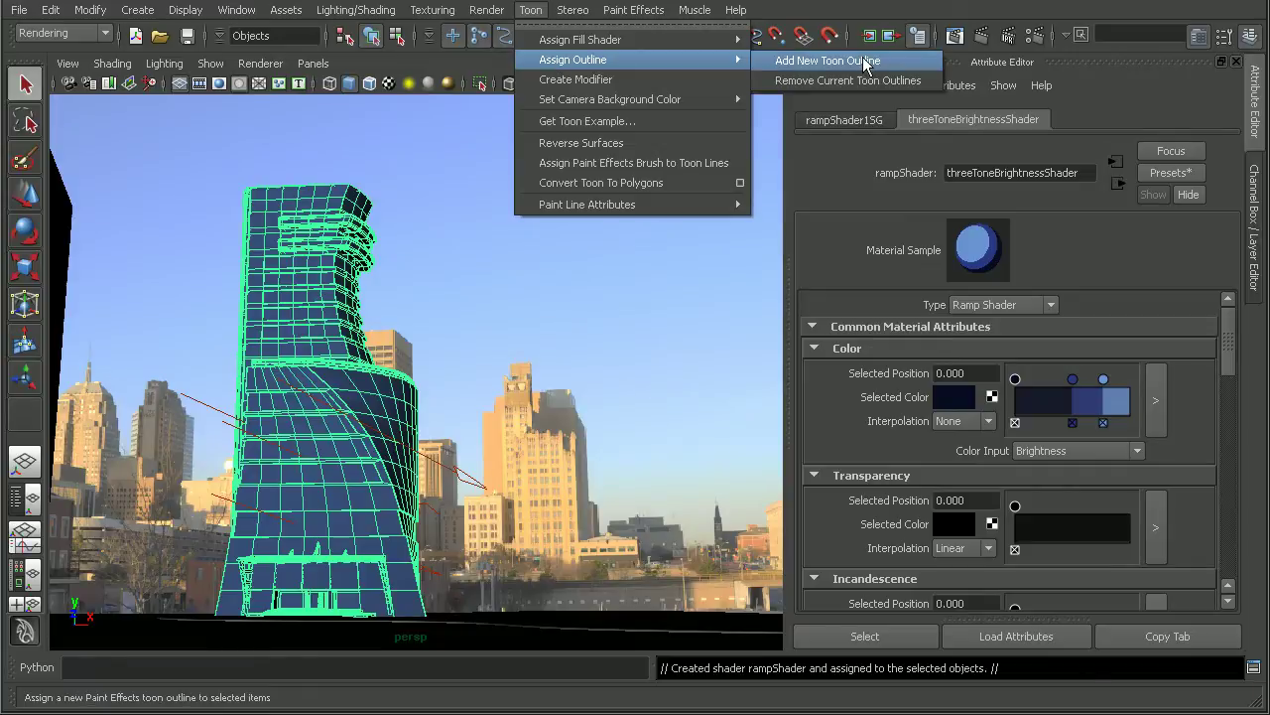
click(822, 61)
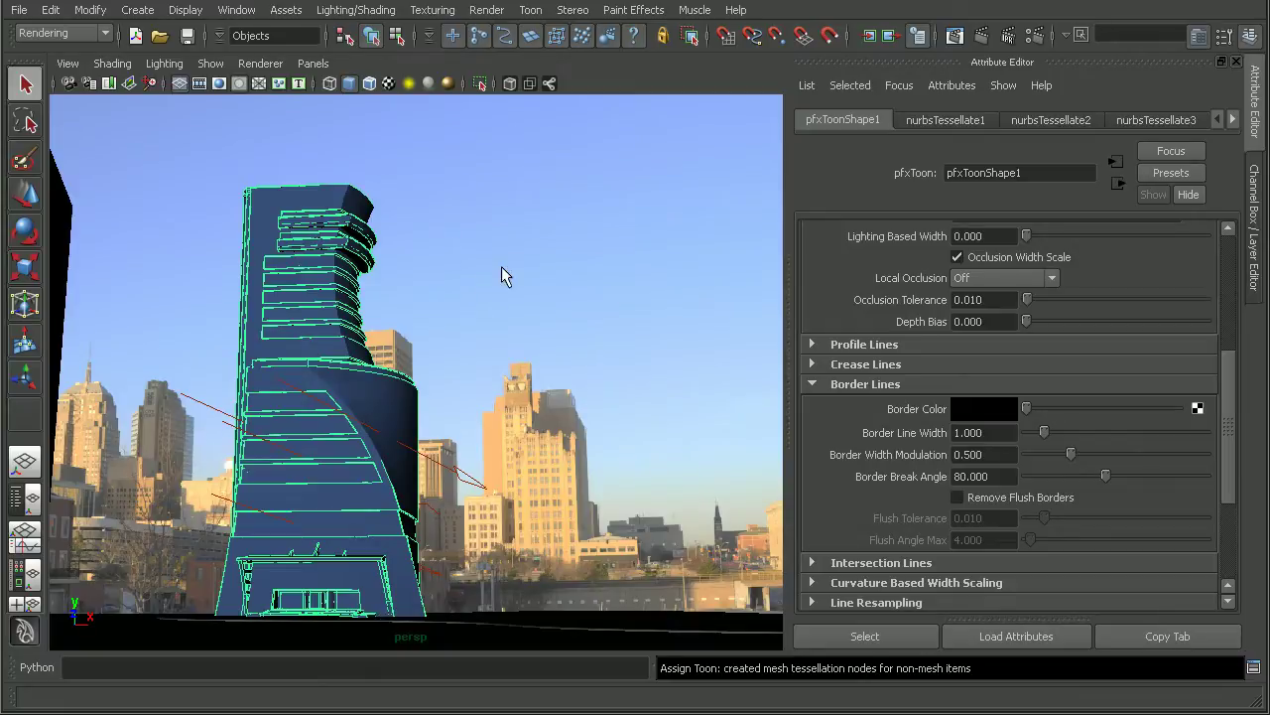
click(462, 251)
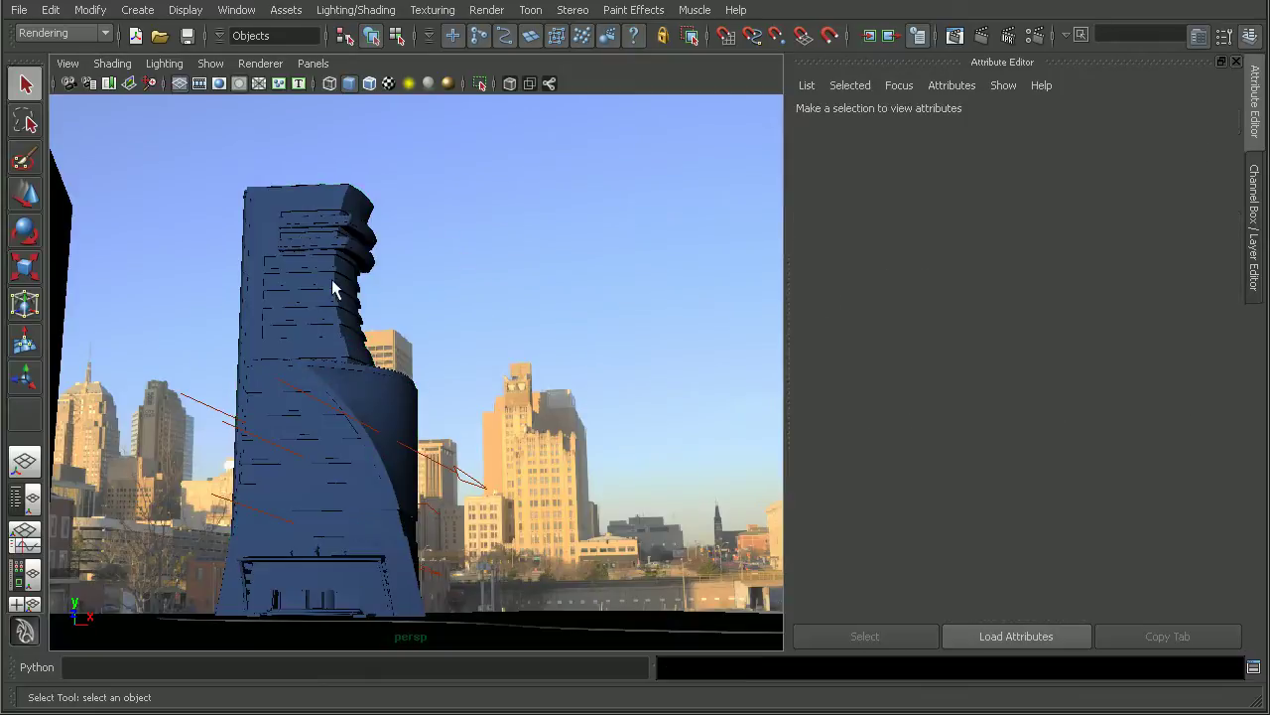
Render the outlined tower, inspect the lines on its upper floors up close, and close the render window
click(983, 35)
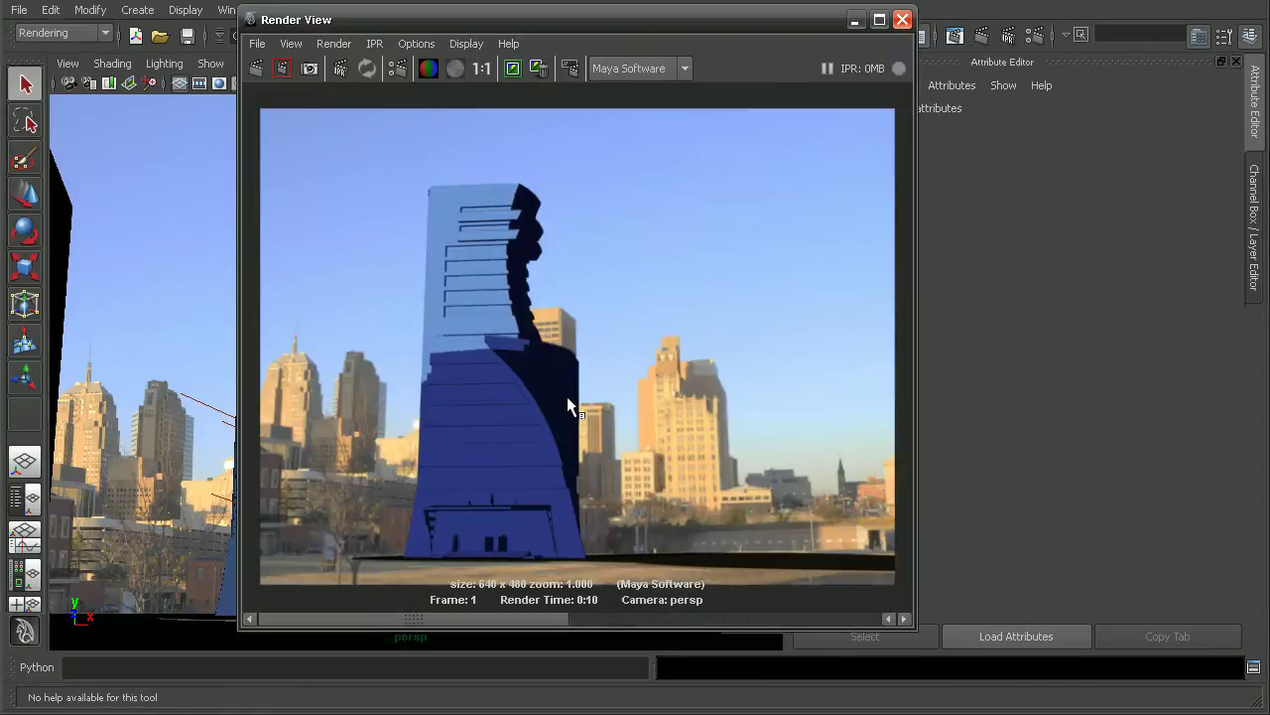
scroll(620, 363, down, 2)
scroll(621, 364, up, 4)
scroll(741, 388, up, 4)
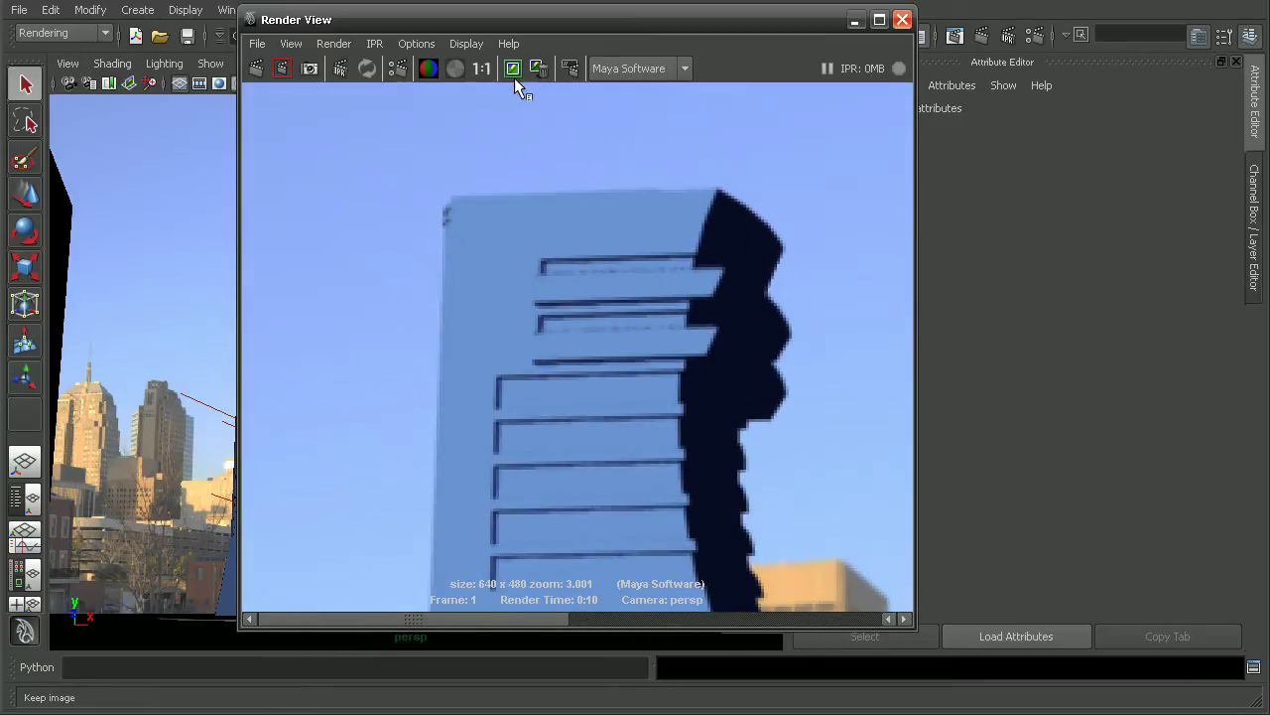
click(902, 20)
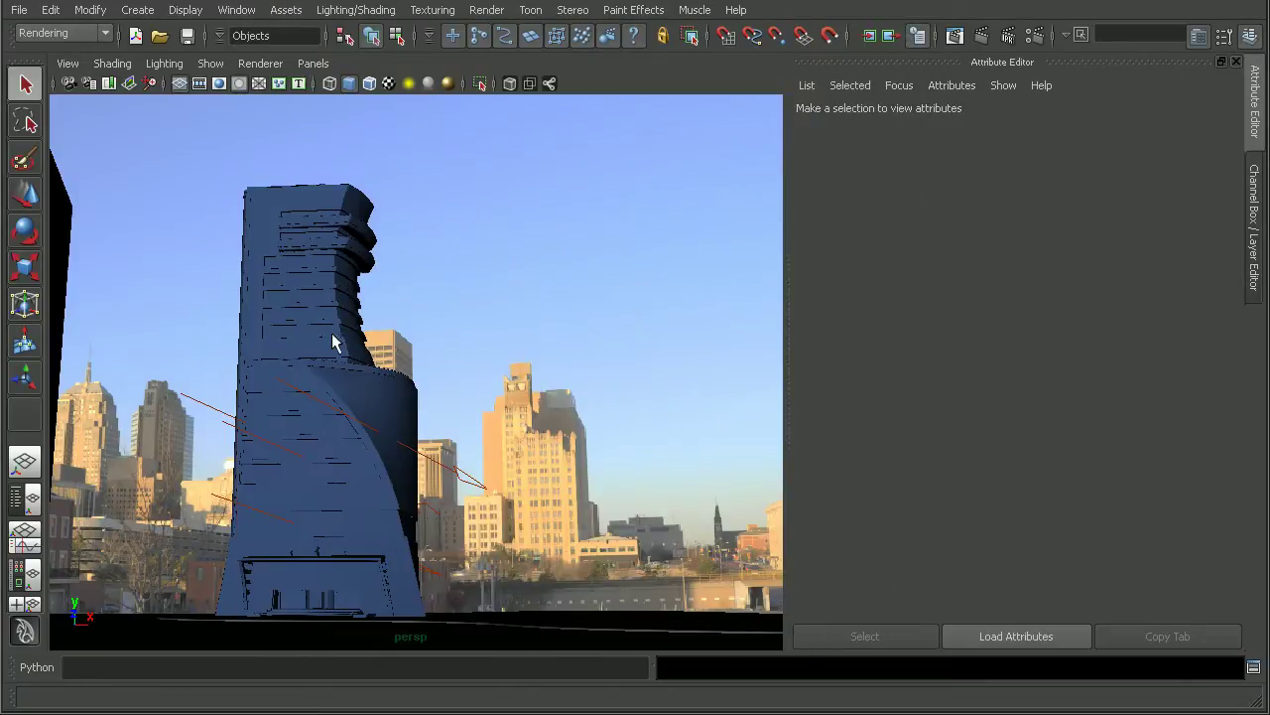
Show the Outliner beside the perspective view, widen it, and open the pfxToonShape1 attributes of the pfxToon1 outline node
click(24, 498)
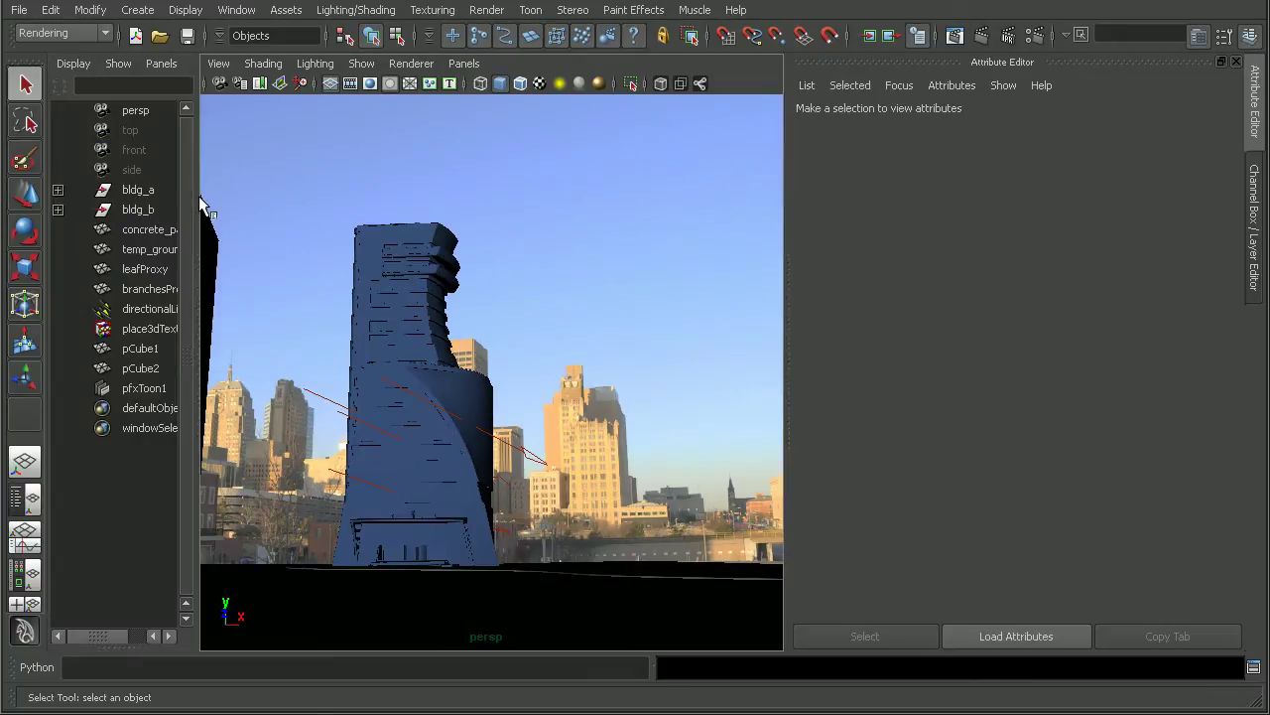
drag(195, 195, 261, 193)
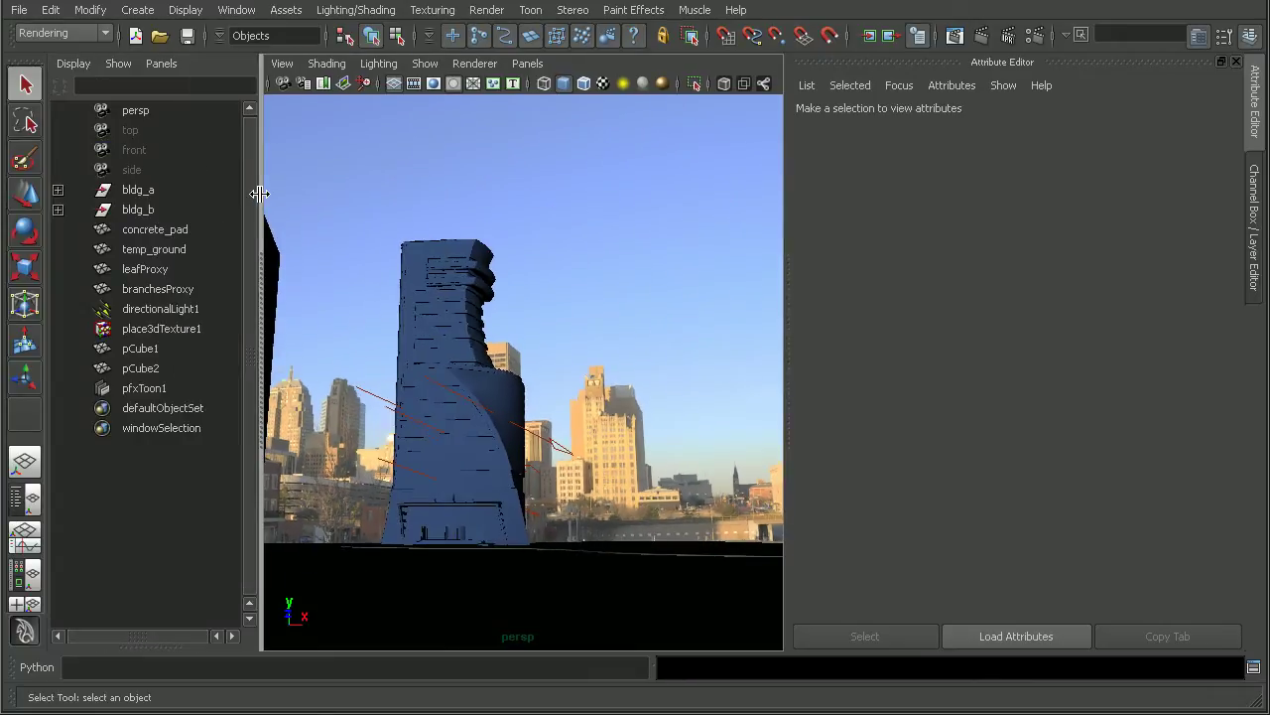
click(159, 392)
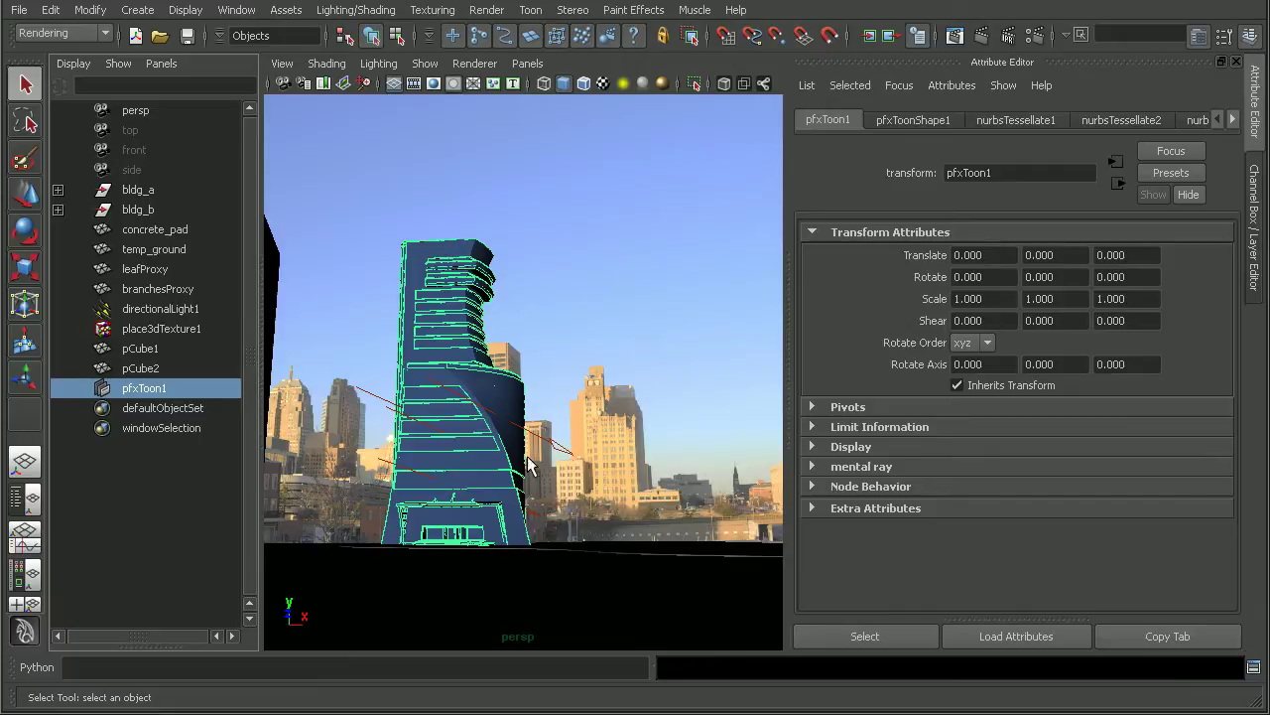
click(883, 120)
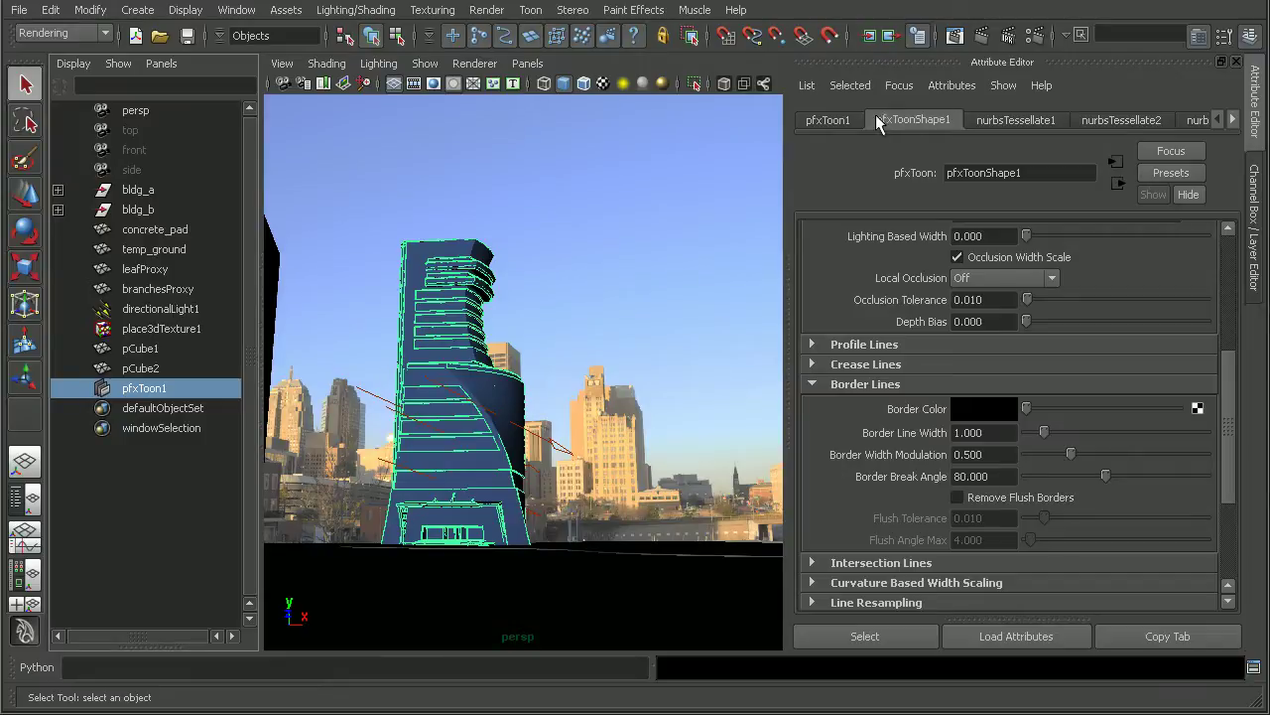
Set the toon outline's Line Width to 25 in its common toon attributes
drag(1226, 416, 1241, 269)
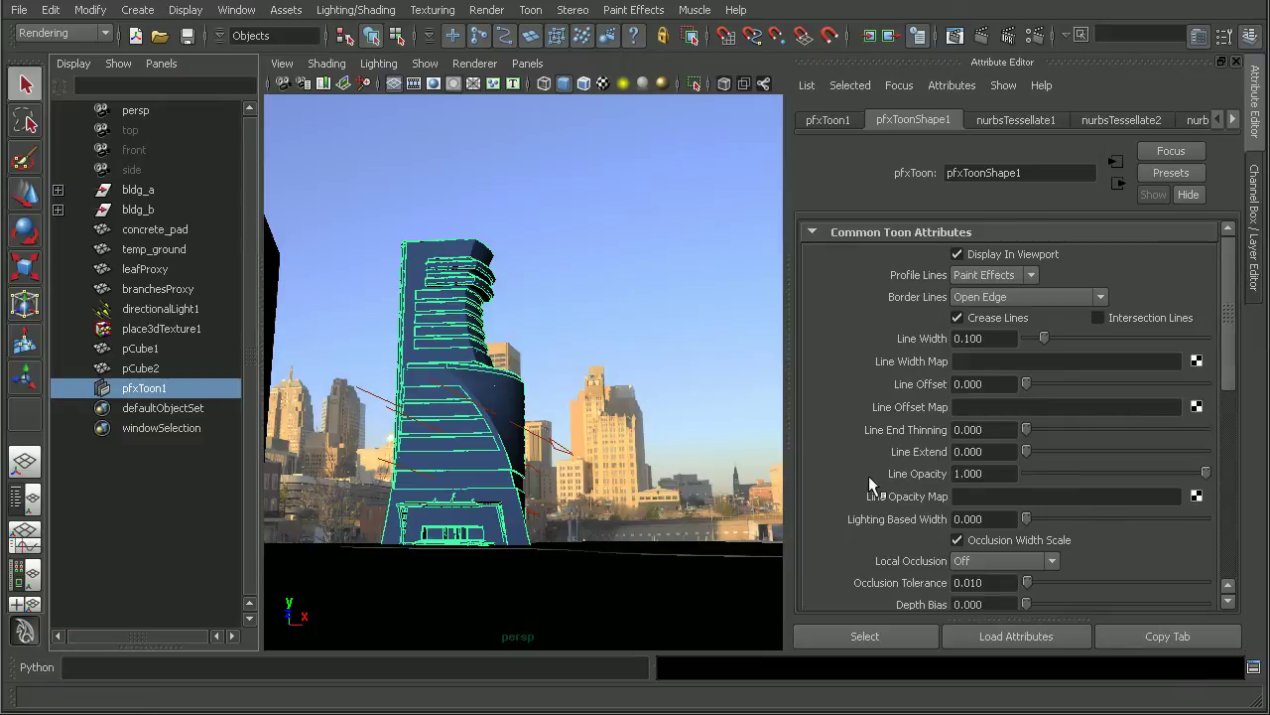
drag(1013, 339, 865, 339)
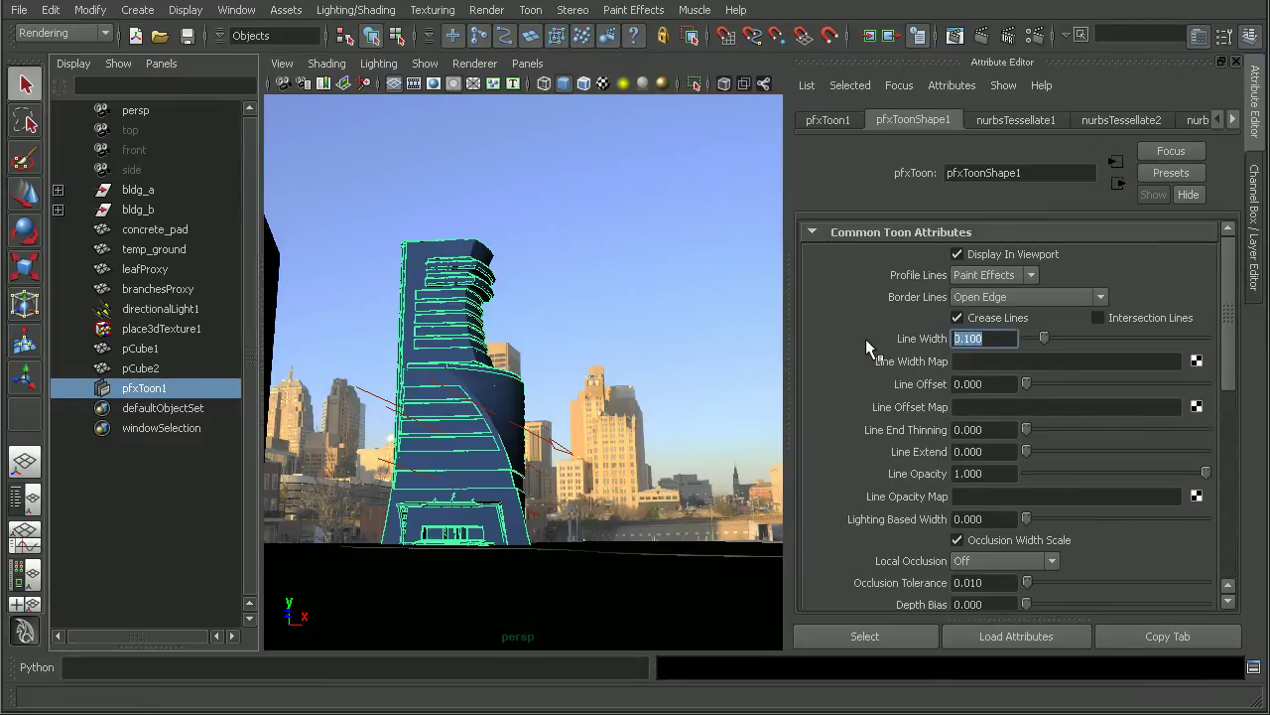
text(25)
key(Return)
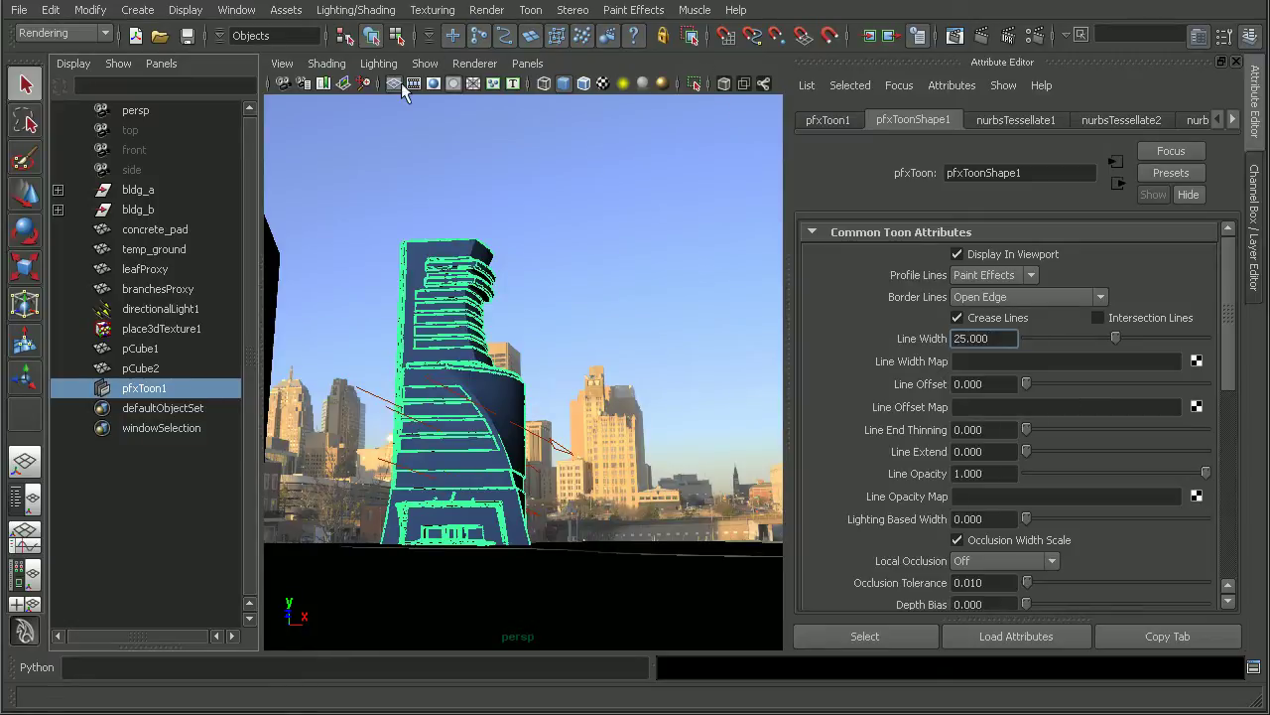
double_click(1005, 339)
click(736, 66)
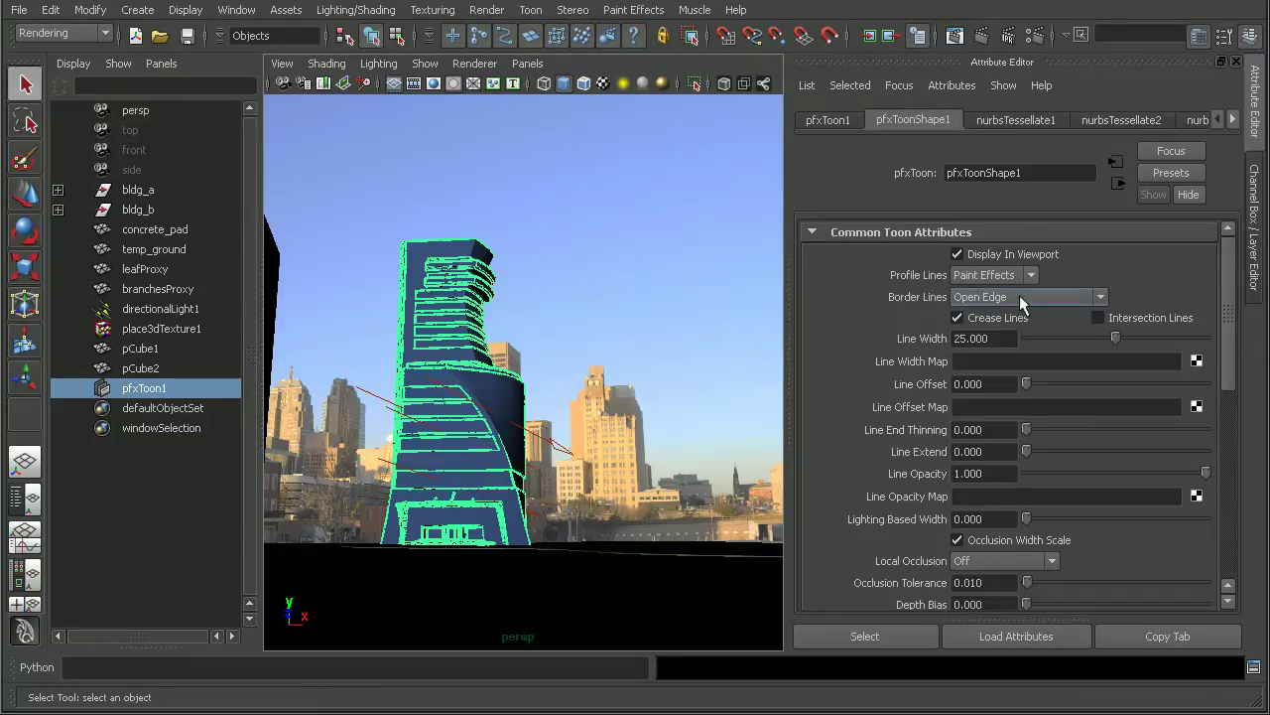
Render the tower with the thicker outlines, compare it with the stored image, and inspect the upper floors up close
click(955, 35)
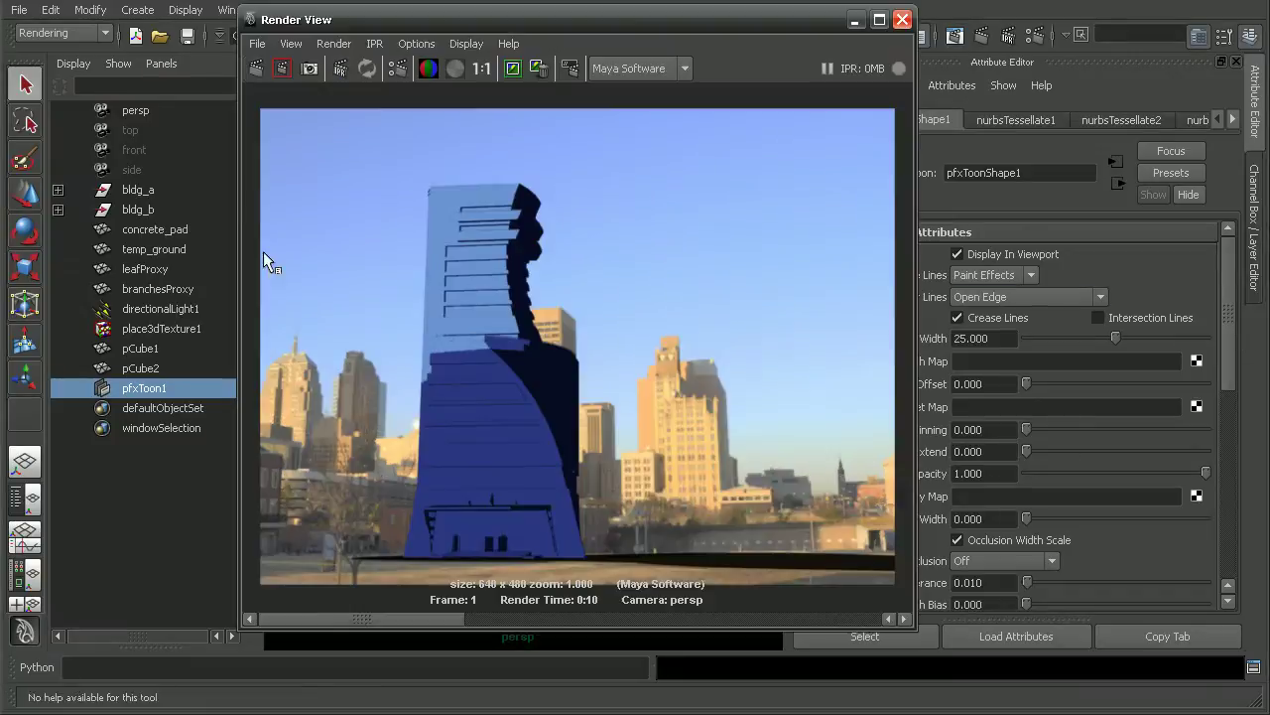
click(256, 69)
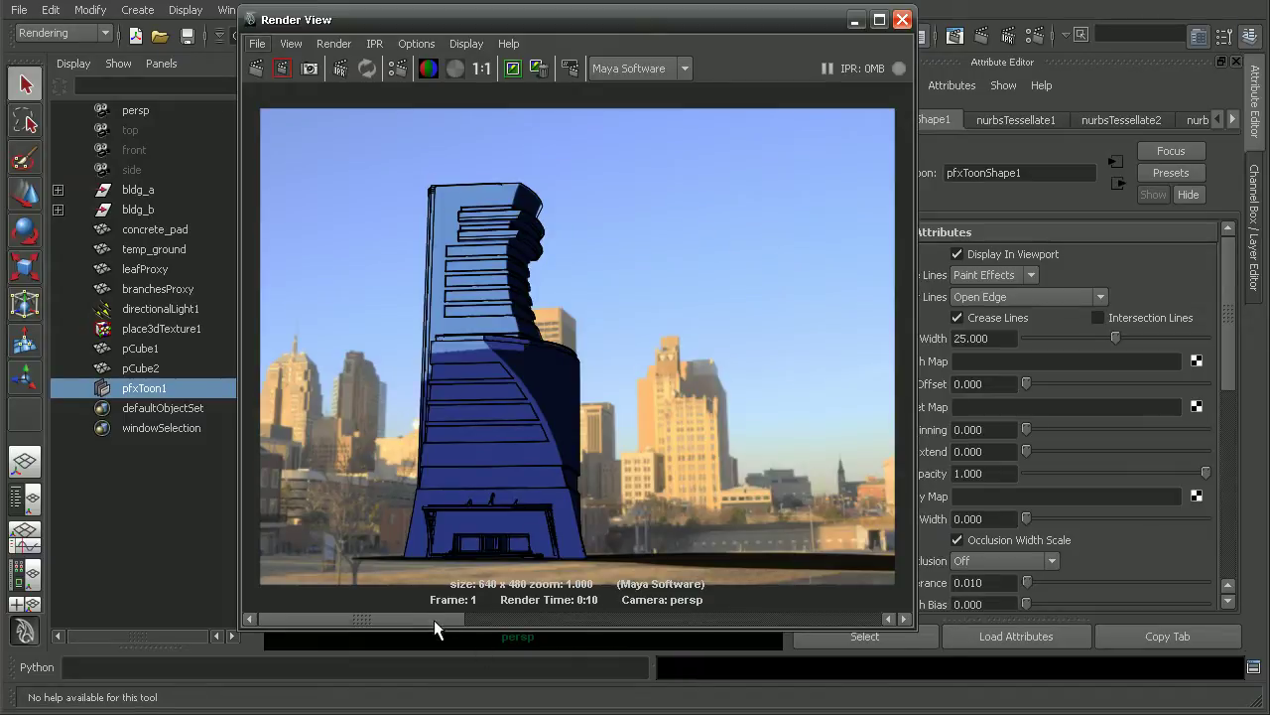
drag(427, 618, 396, 619)
scroll(494, 217, up, 5)
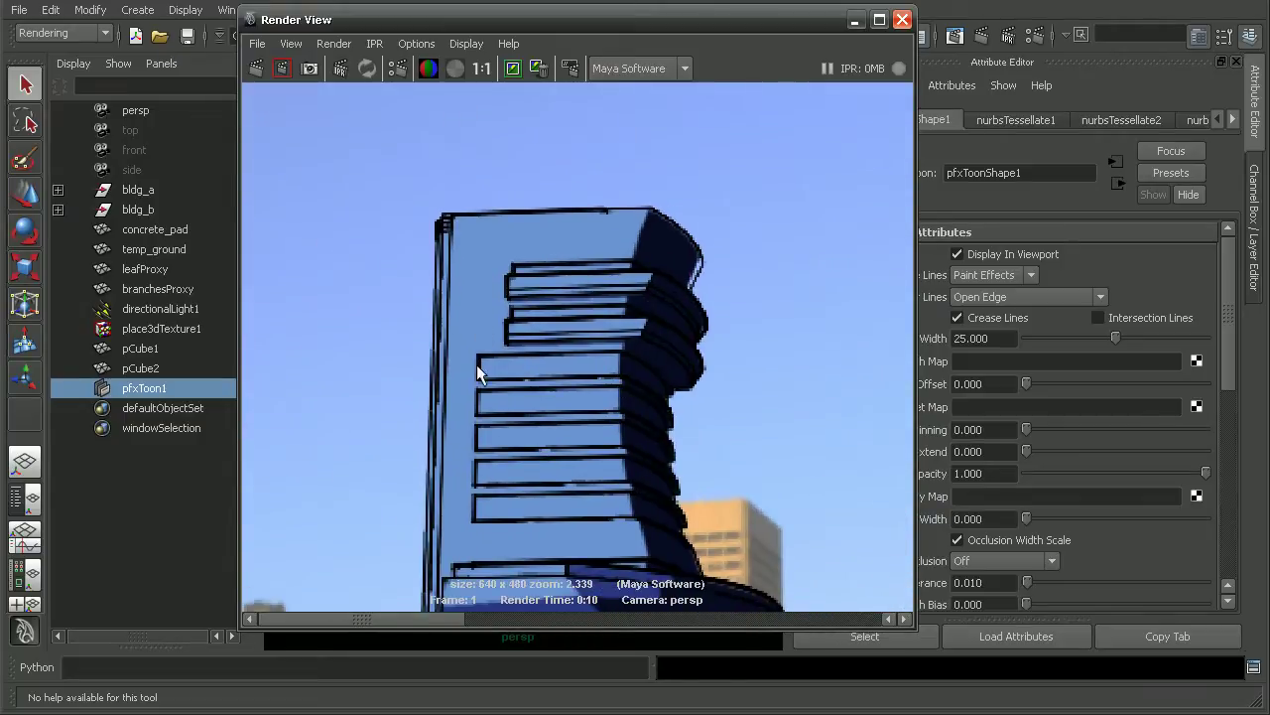
Close the render window and set the toon outline's Border Line Width to 2.044 and Border Width Modulation to 0.497
alt+middle_drag(573, 406, 566, 317)
click(902, 20)
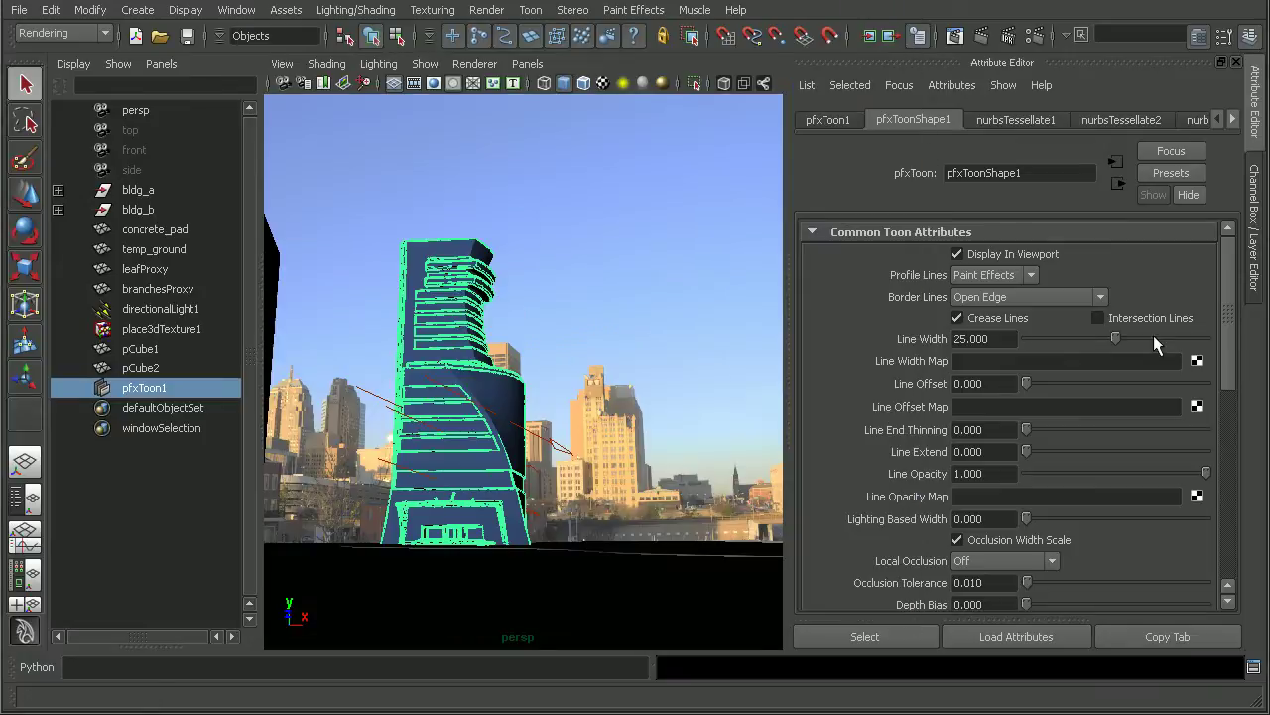
drag(1235, 326, 1231, 440)
drag(1045, 419, 1071, 444)
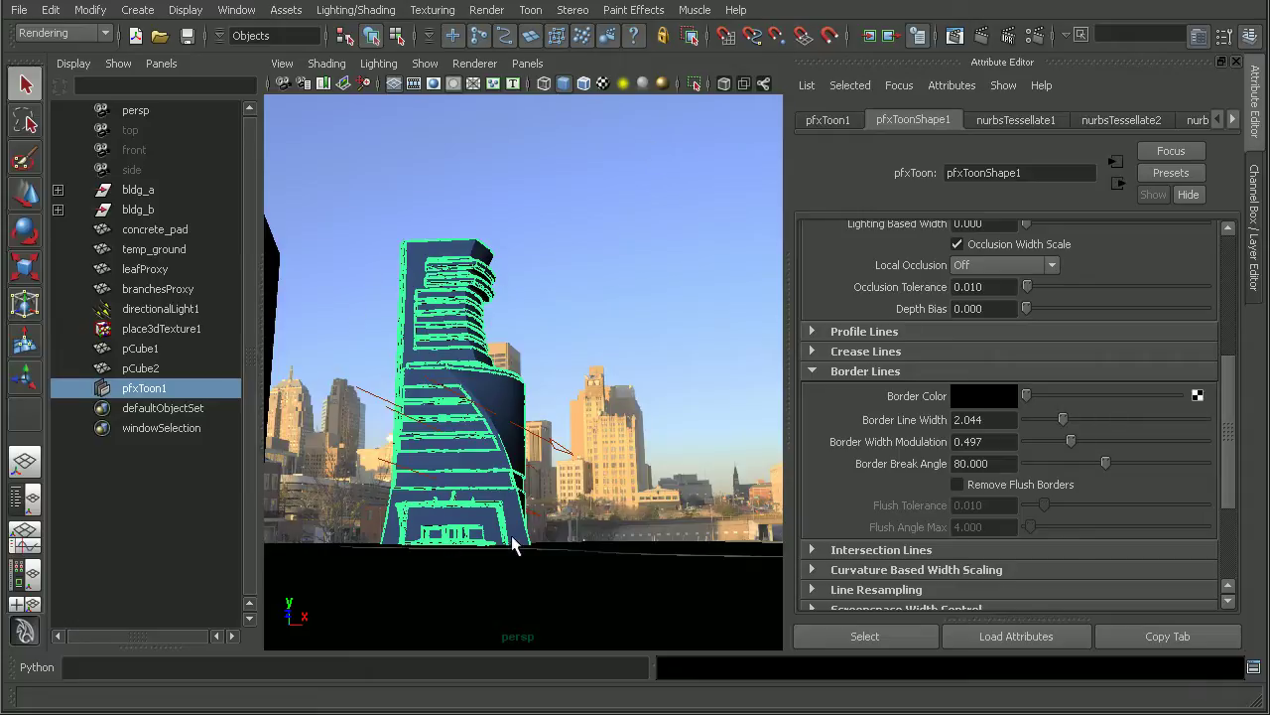
drag(1231, 444, 1233, 316)
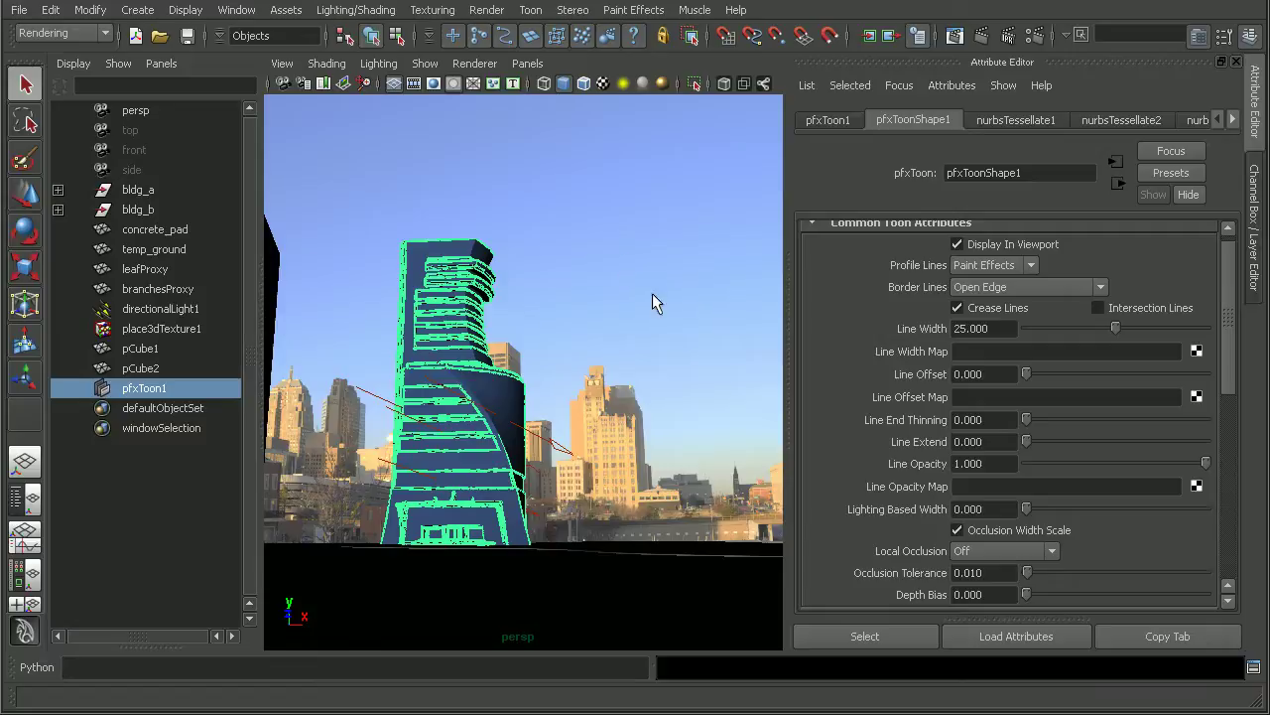
Select the pfxToon1 outline node and review the conversion commands for turning Paint Effects into polygons, NURBS or curves
click(155, 380)
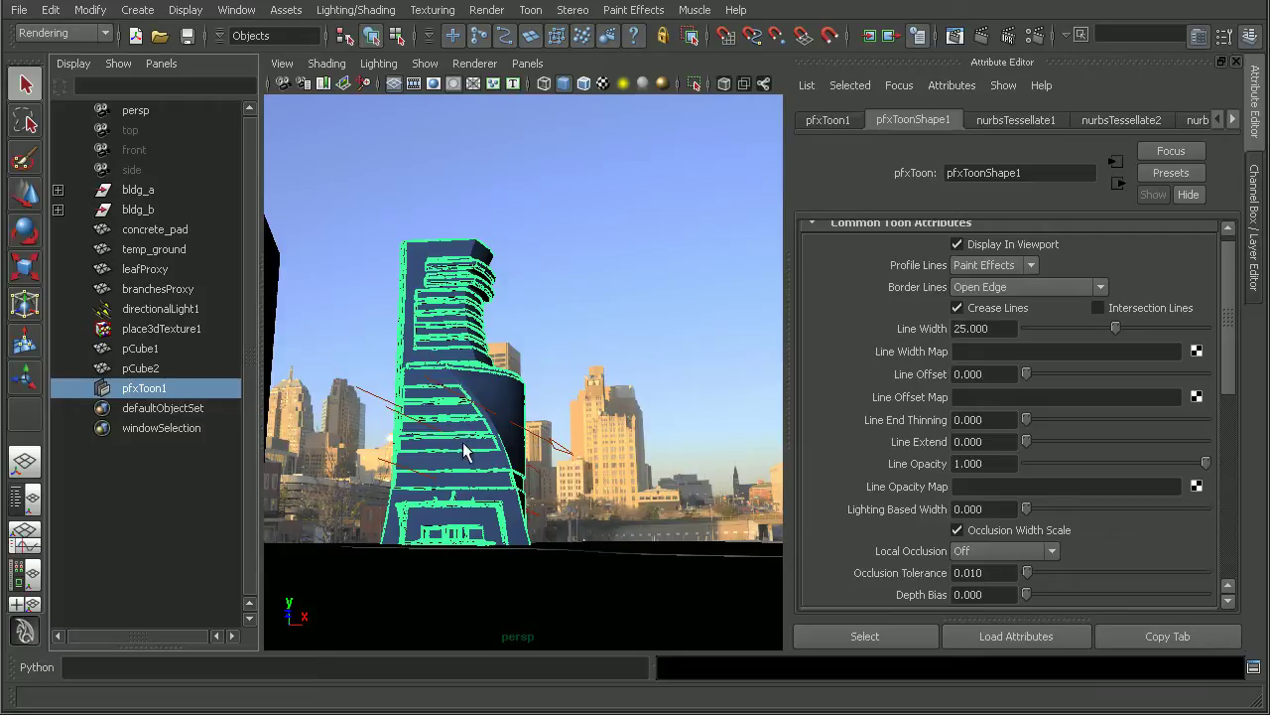
click(49, 11)
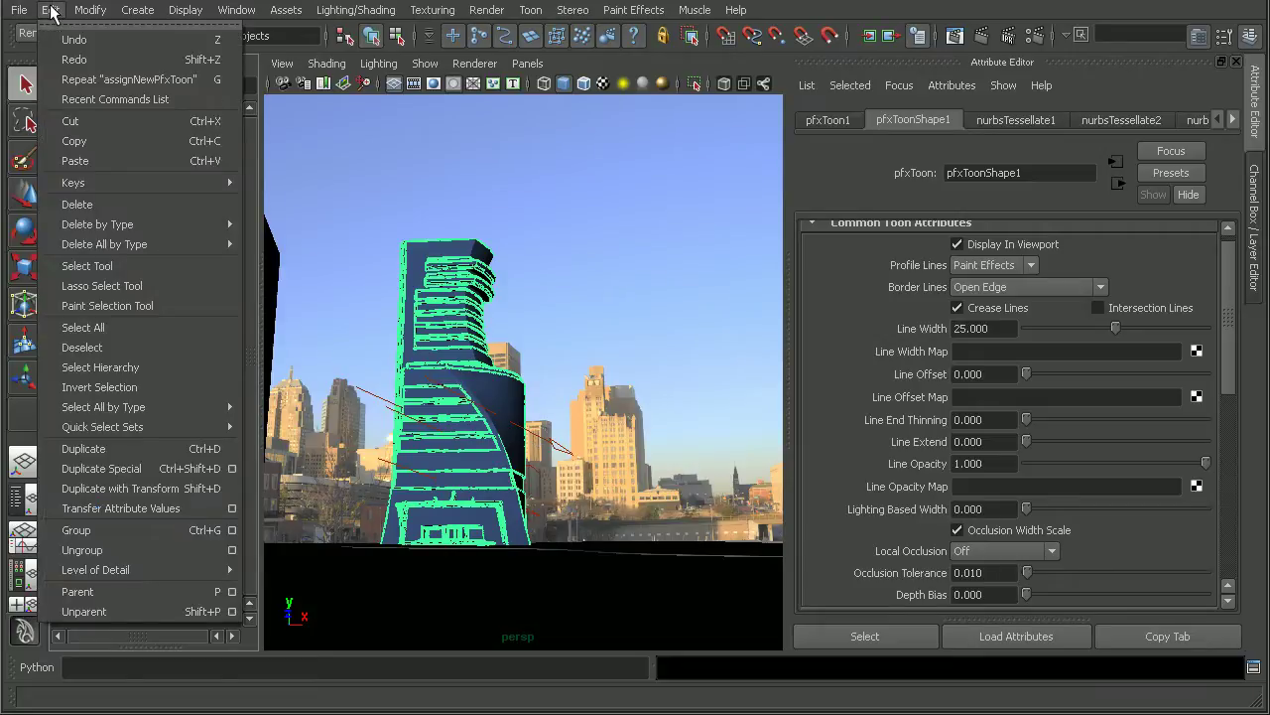
mouse_move(90, 10)
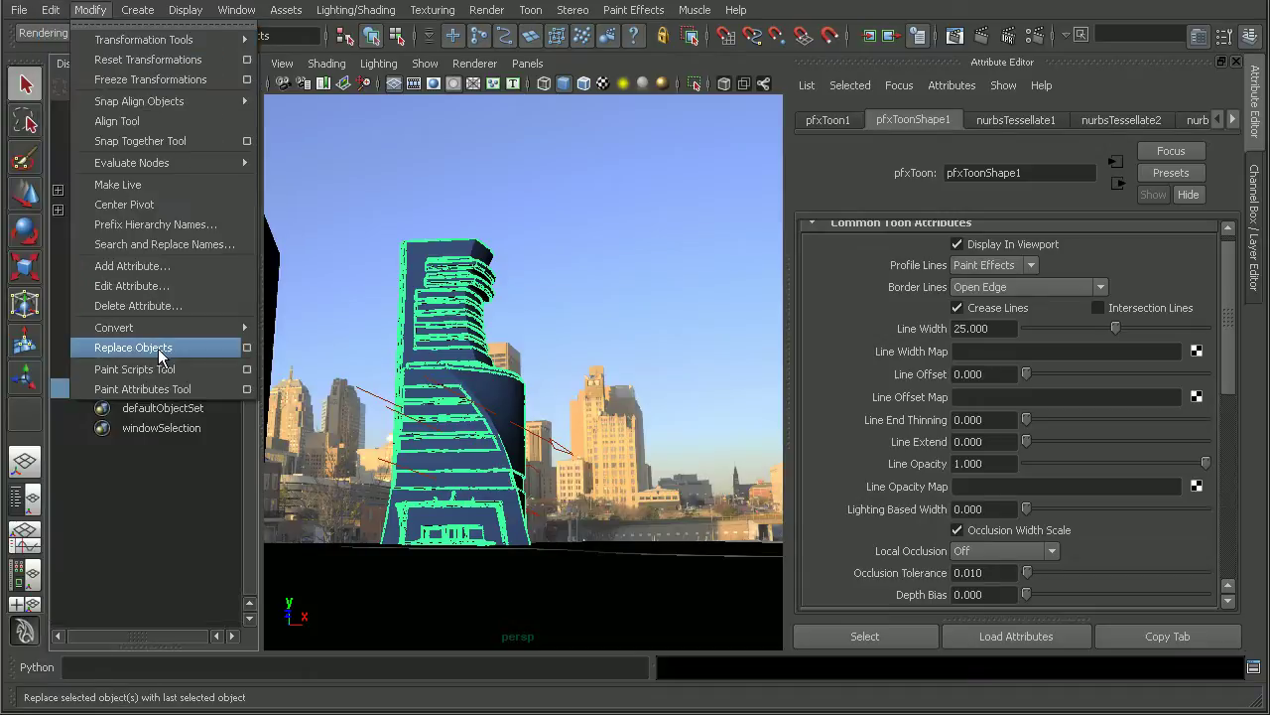
mouse_move(179, 328)
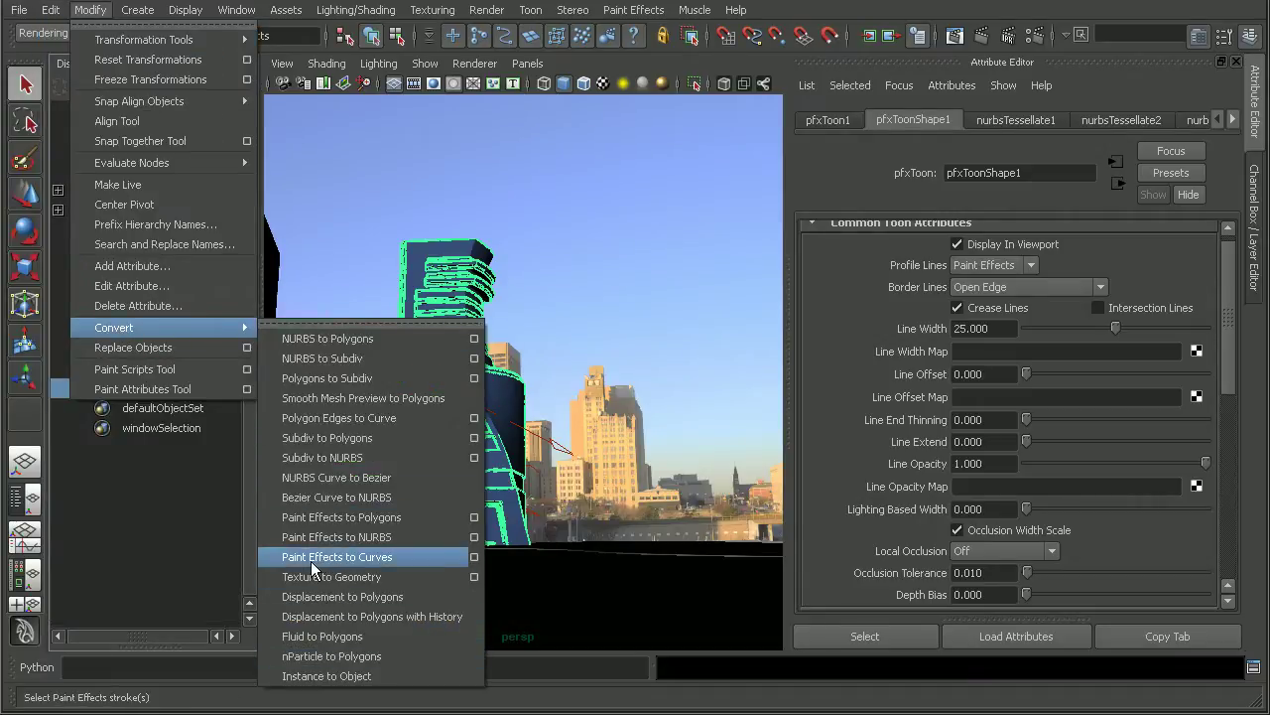
click(377, 517)
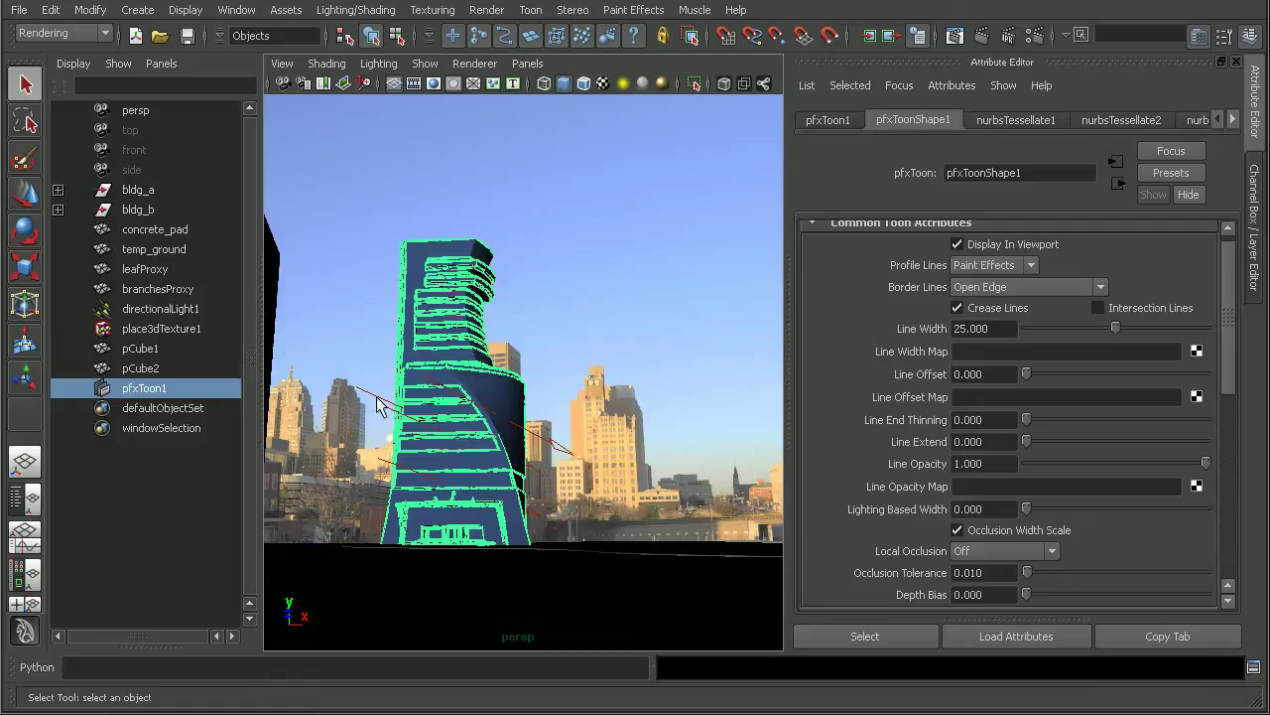
Open the toon example library in the Visor and narrow the folder pane to enlarge the thumbnail area
click(529, 12)
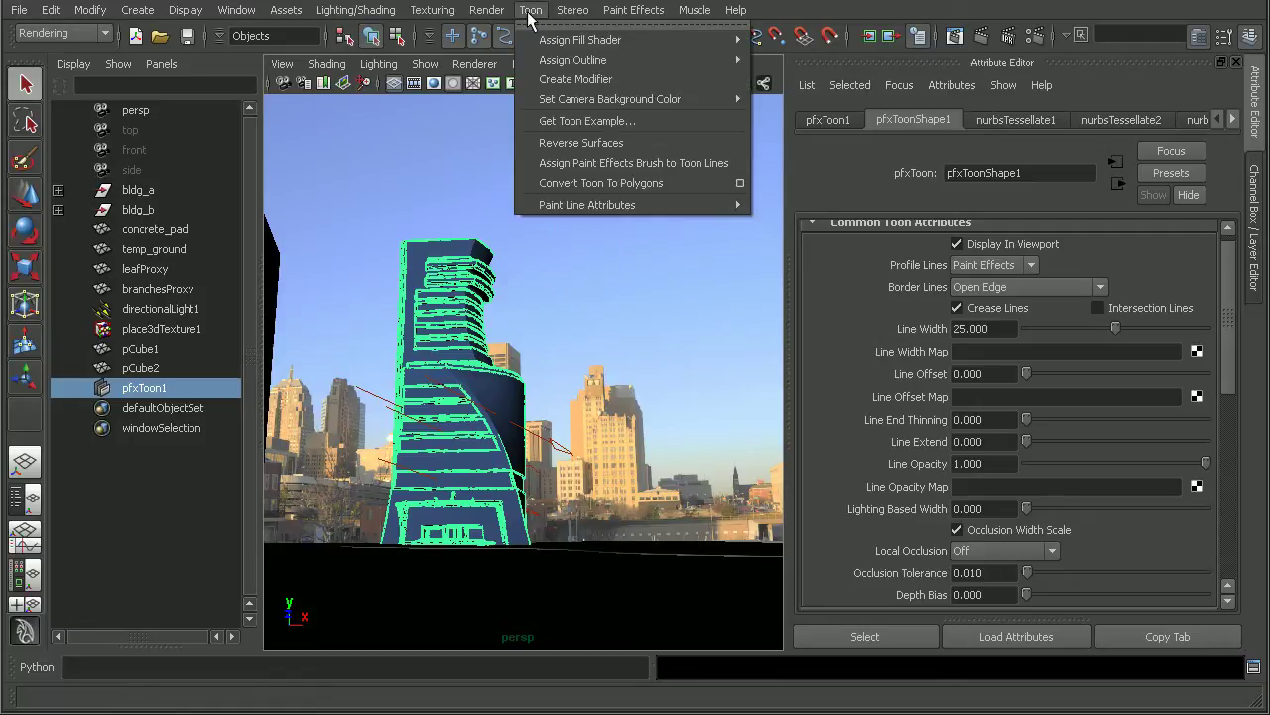
click(595, 121)
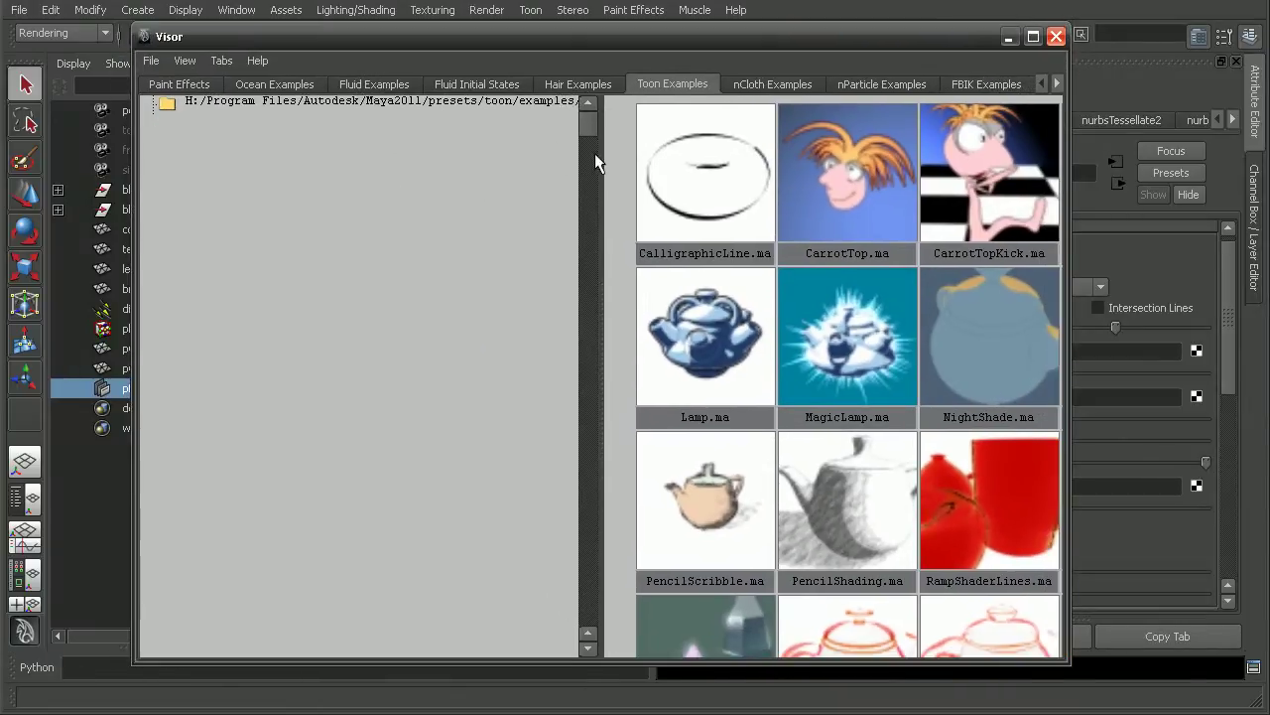
drag(594, 152, 239, 157)
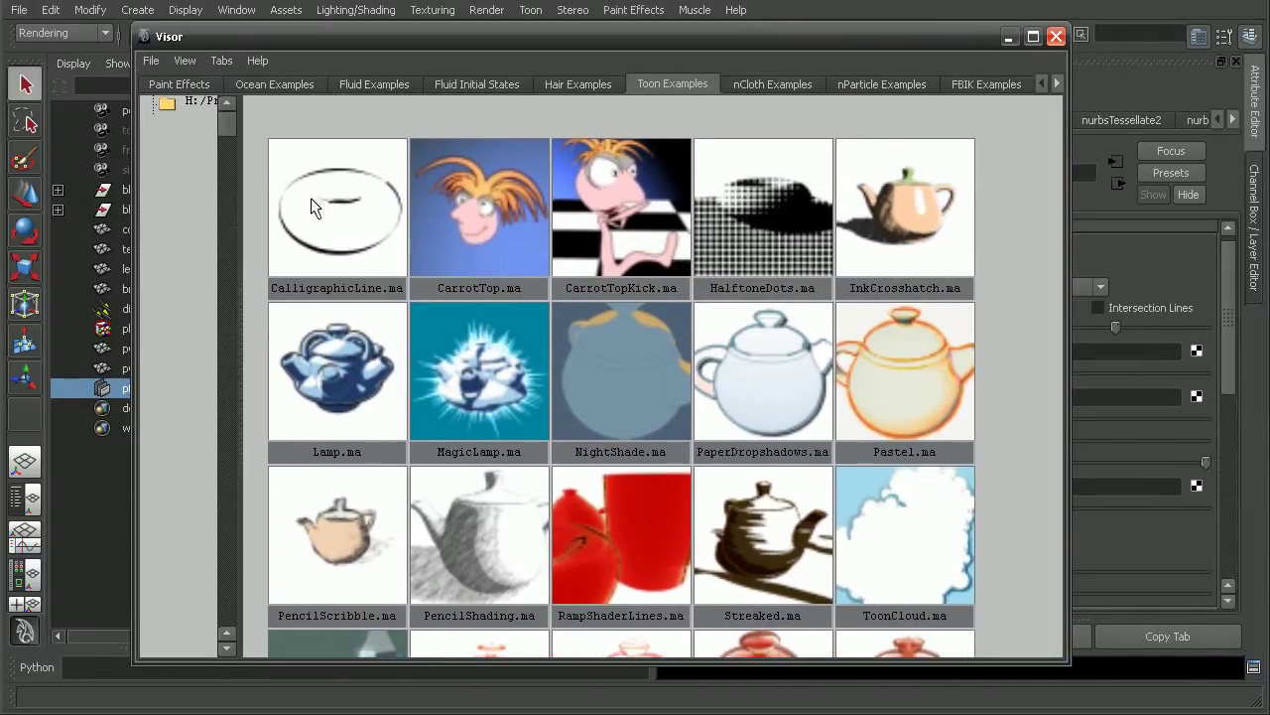
Examine the range of toon example styles, from ink and pencil to watercolor and wiggle lines, and close the Visor
alt+middle_drag(810, 419, 867, 320)
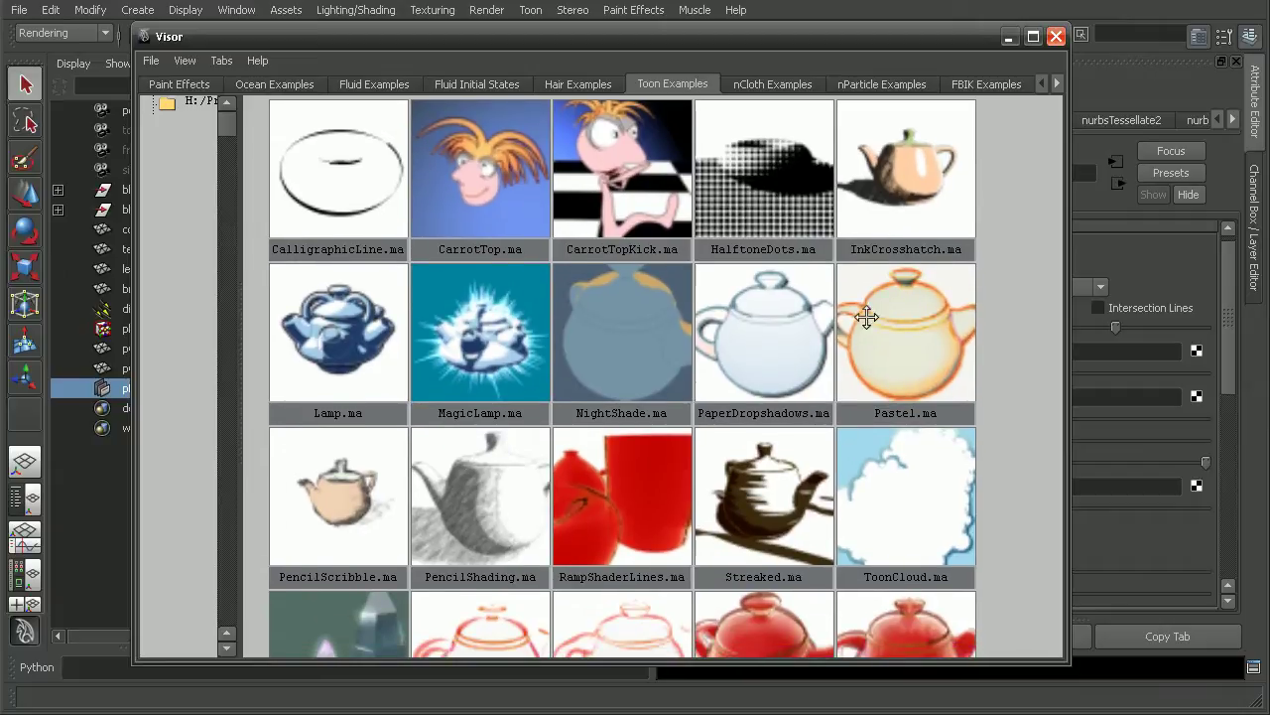
alt+middle_drag(774, 366, 753, 256)
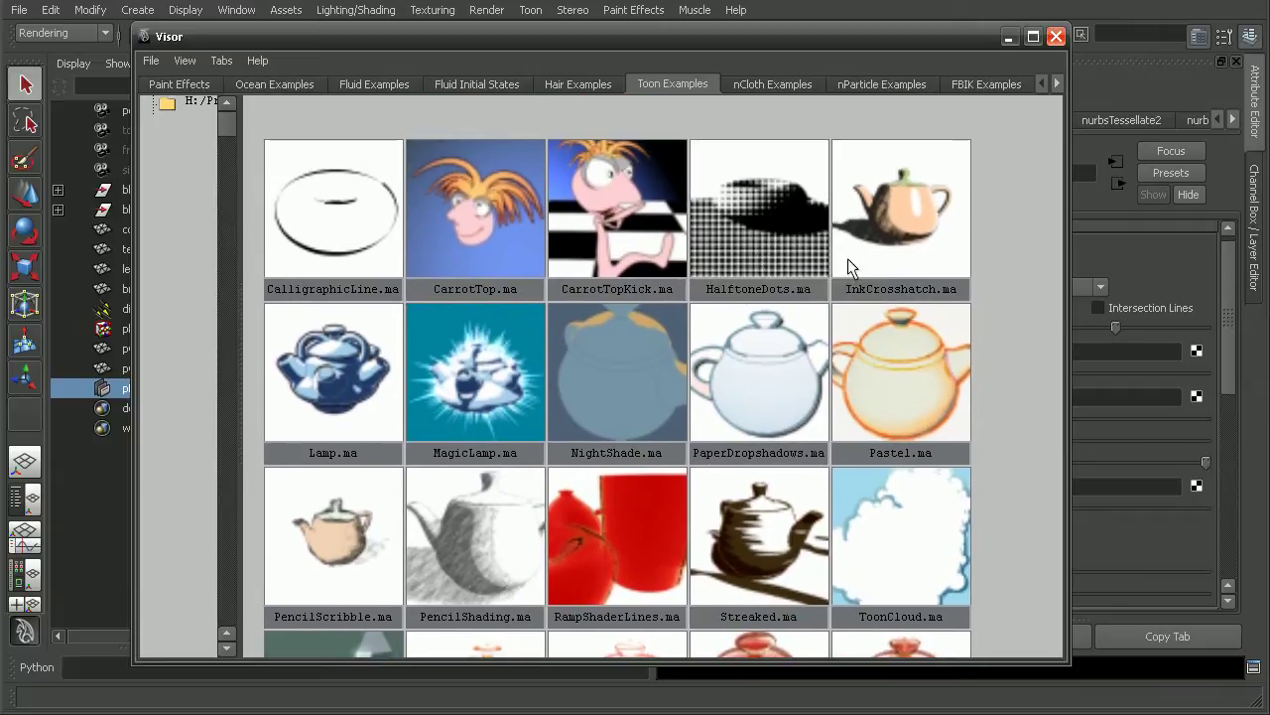
alt+middle_drag(789, 396, 827, 278)
scroll(827, 279, down, 3)
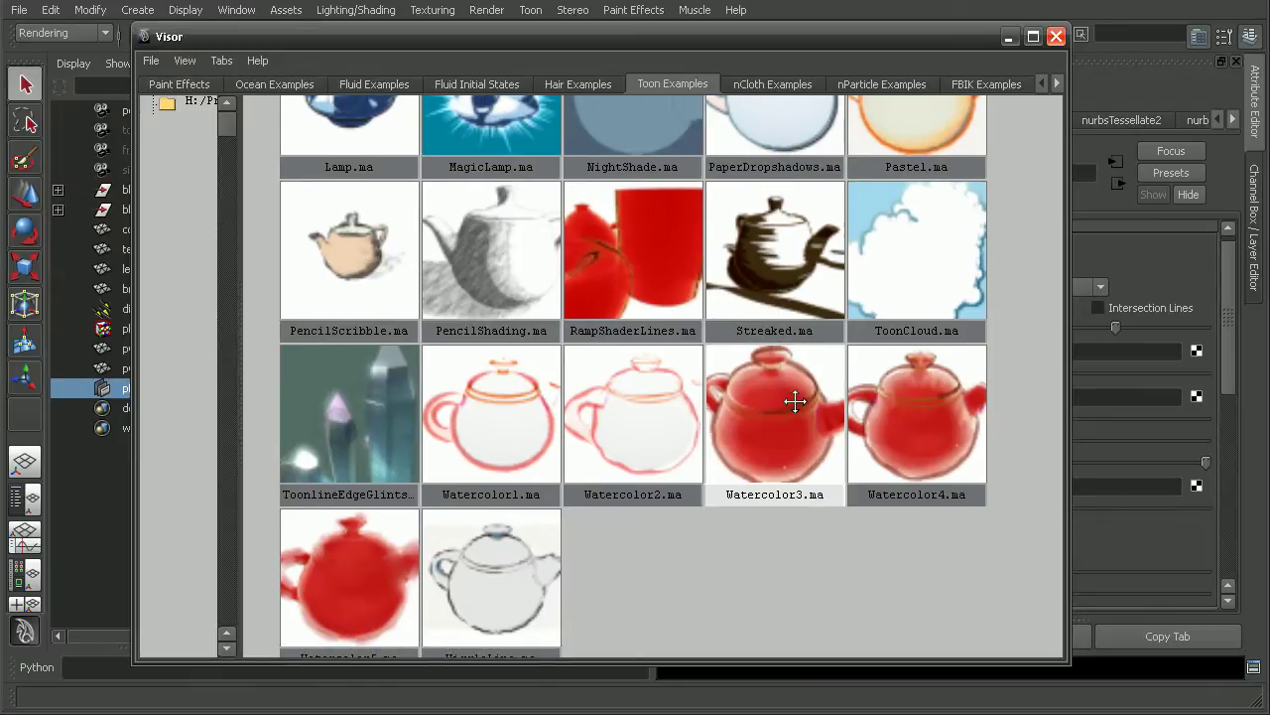
alt+middle_drag(797, 397, 771, 289)
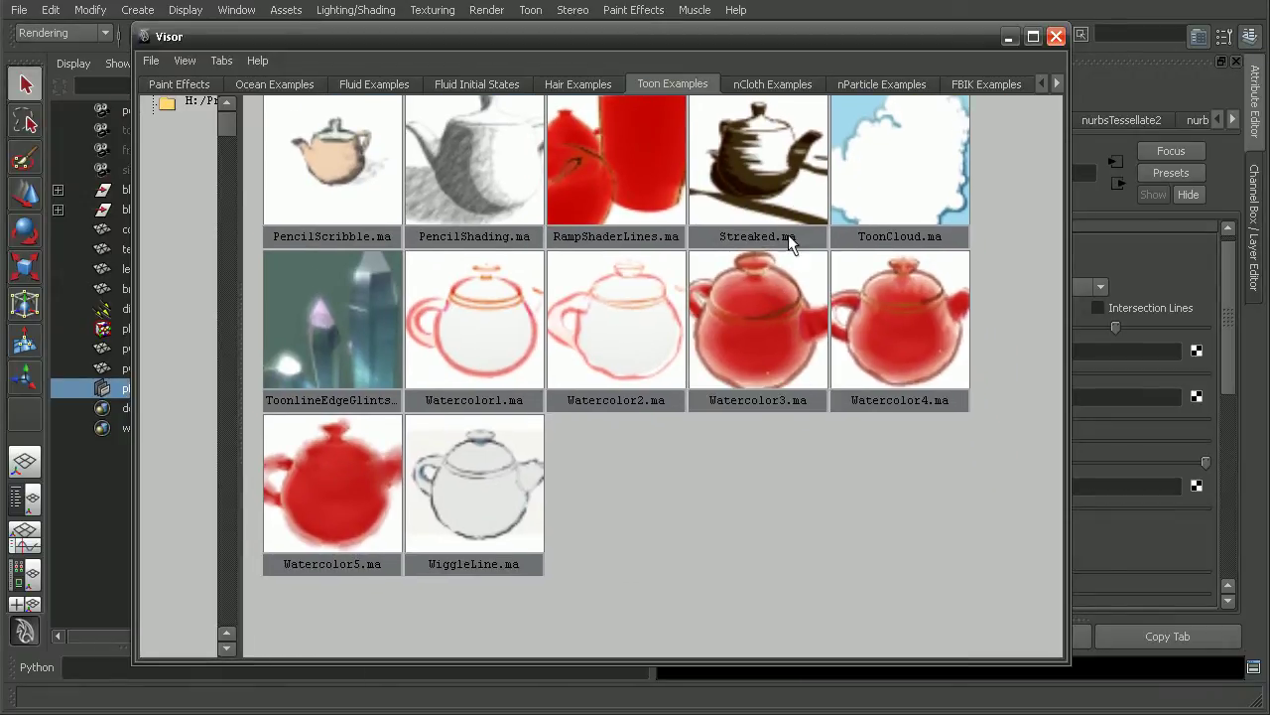
alt+middle_drag(790, 217, 663, 403)
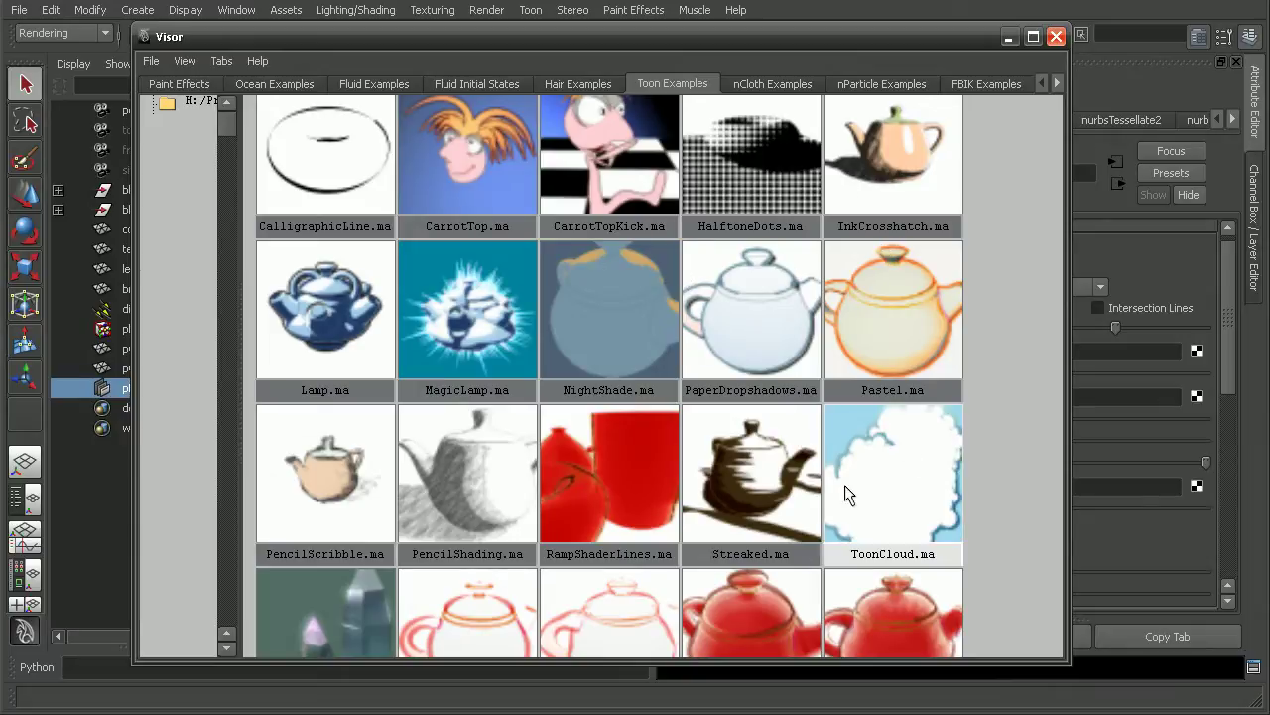
scroll(908, 476, down, 3)
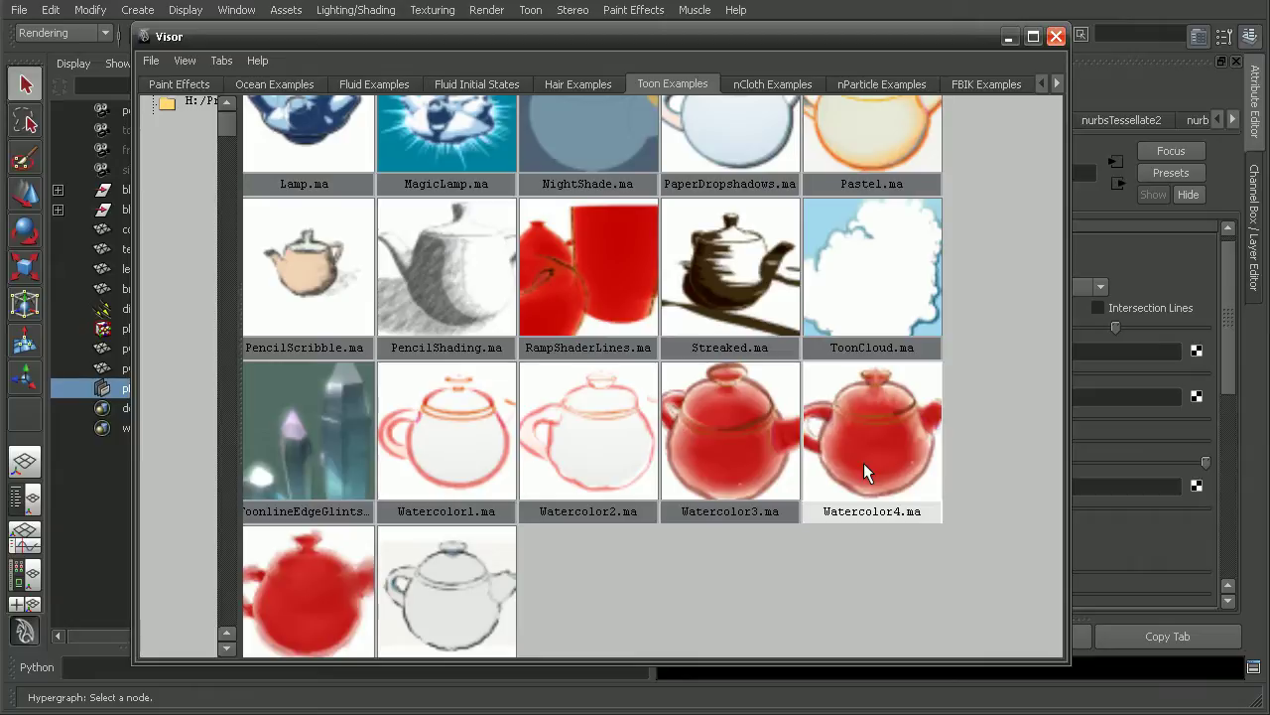
click(1057, 38)
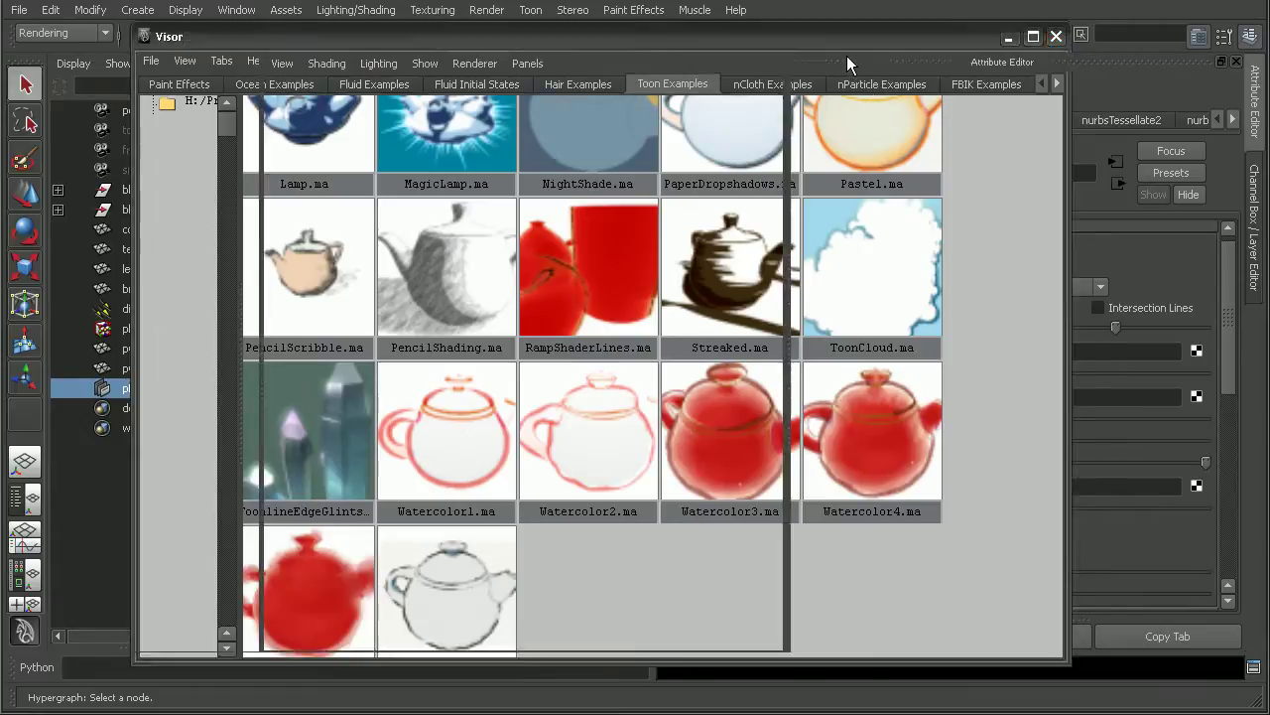